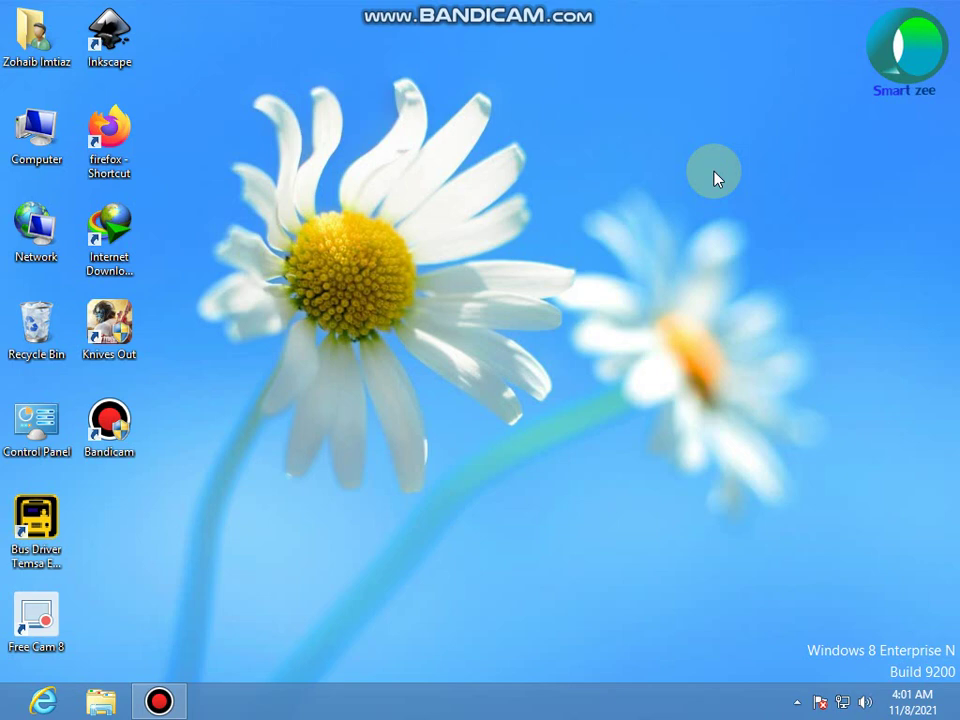
Refresh the desktop and empty the Recycle Bin, confirming the permanent deletion.
right_click(497, 230)
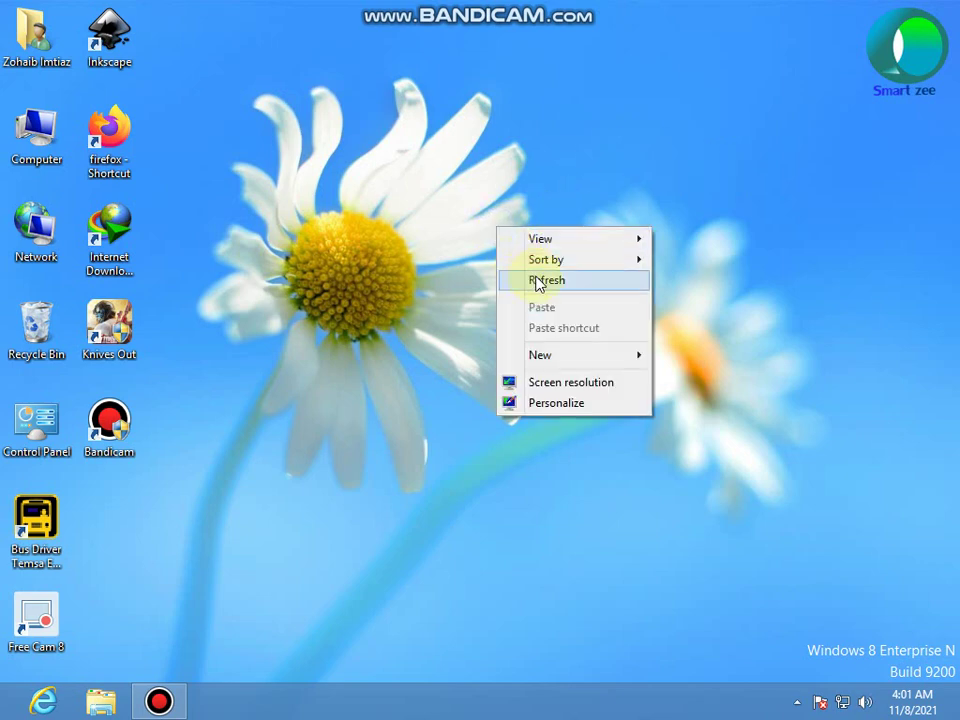
left_click(540, 279)
right_click(24, 328)
left_click(34, 381)
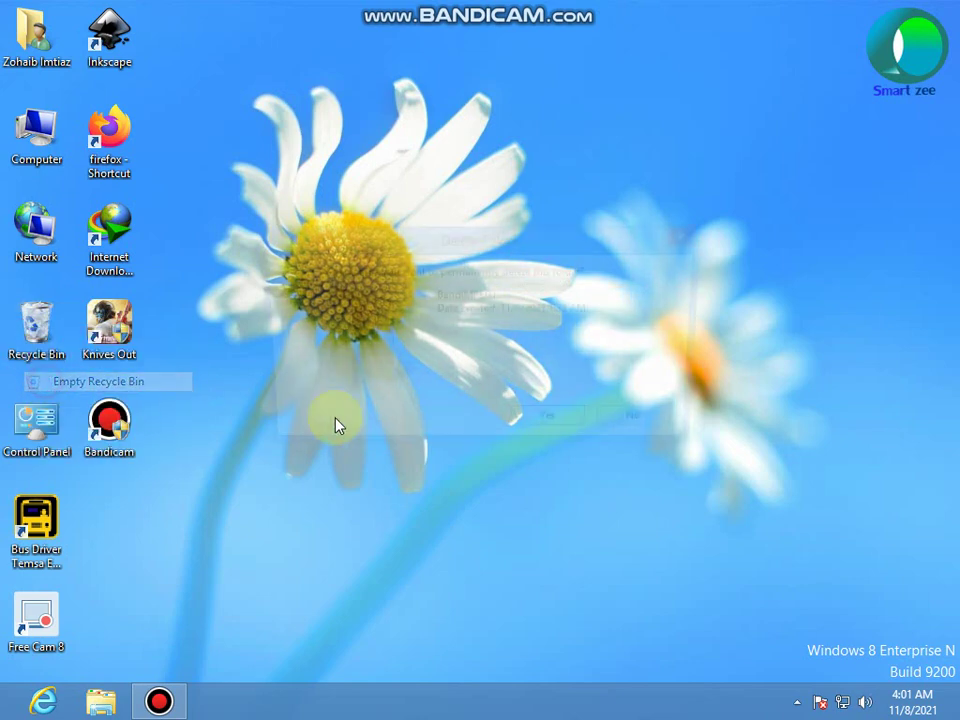
left_click(553, 430)
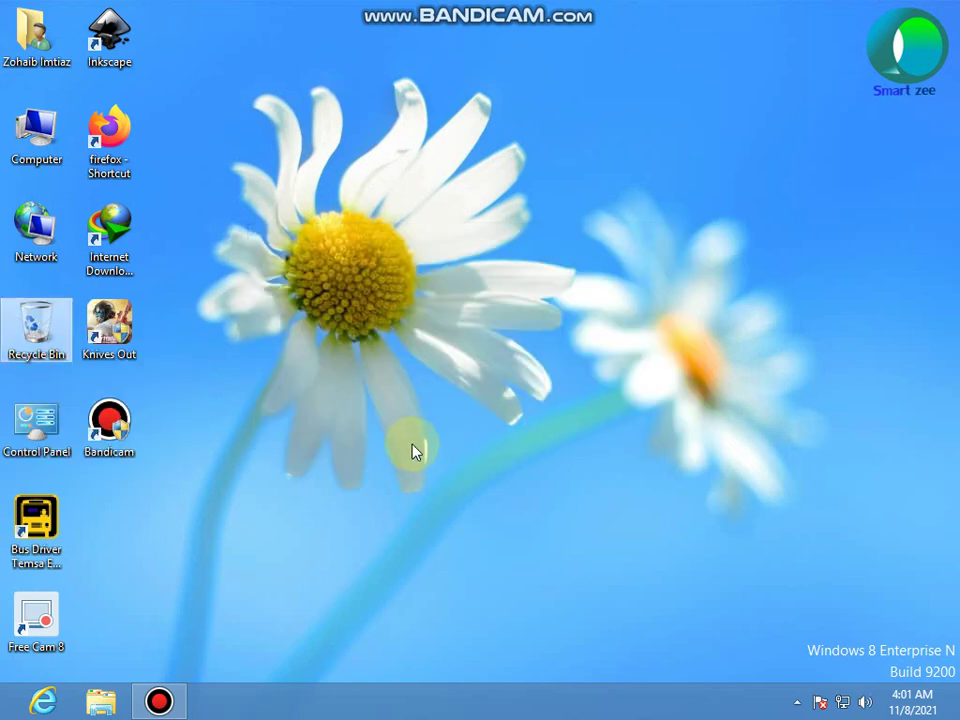
right_click(391, 247)
left_click(424, 296)
right_click(438, 264)
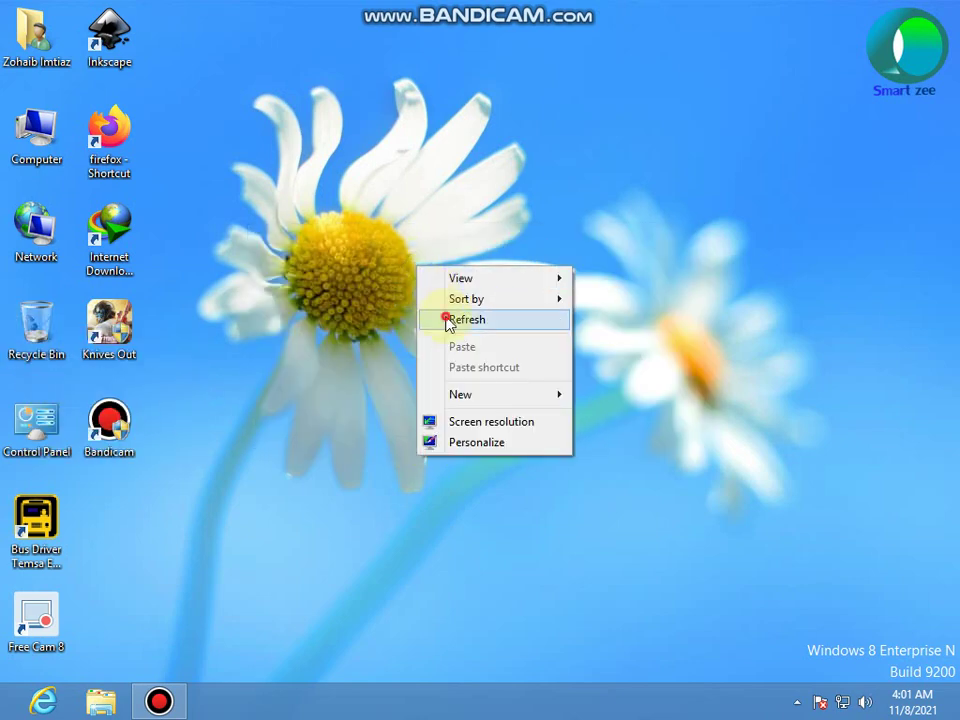
left_click(448, 318)
right_click(446, 320)
left_click(490, 371)
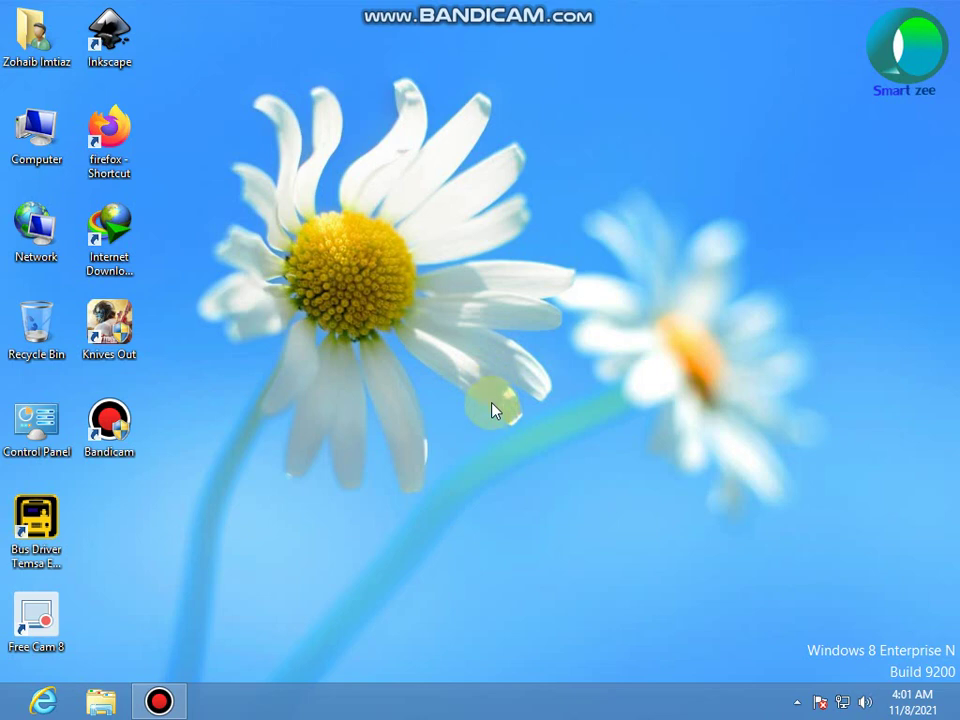
right_click(448, 422)
left_click(503, 474)
right_click(420, 404)
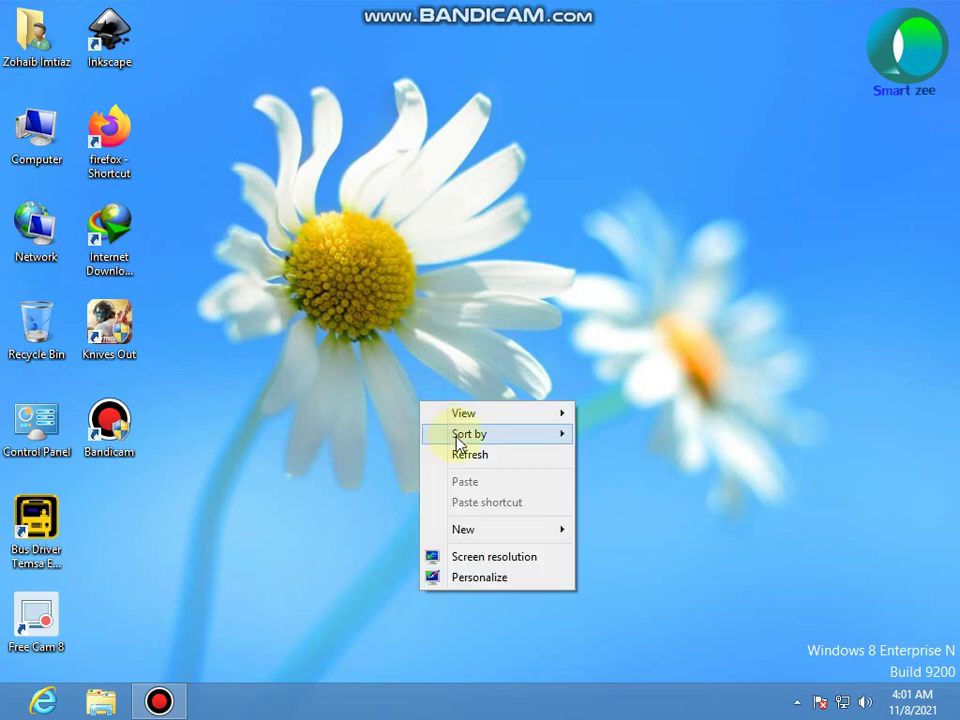
left_click(468, 452)
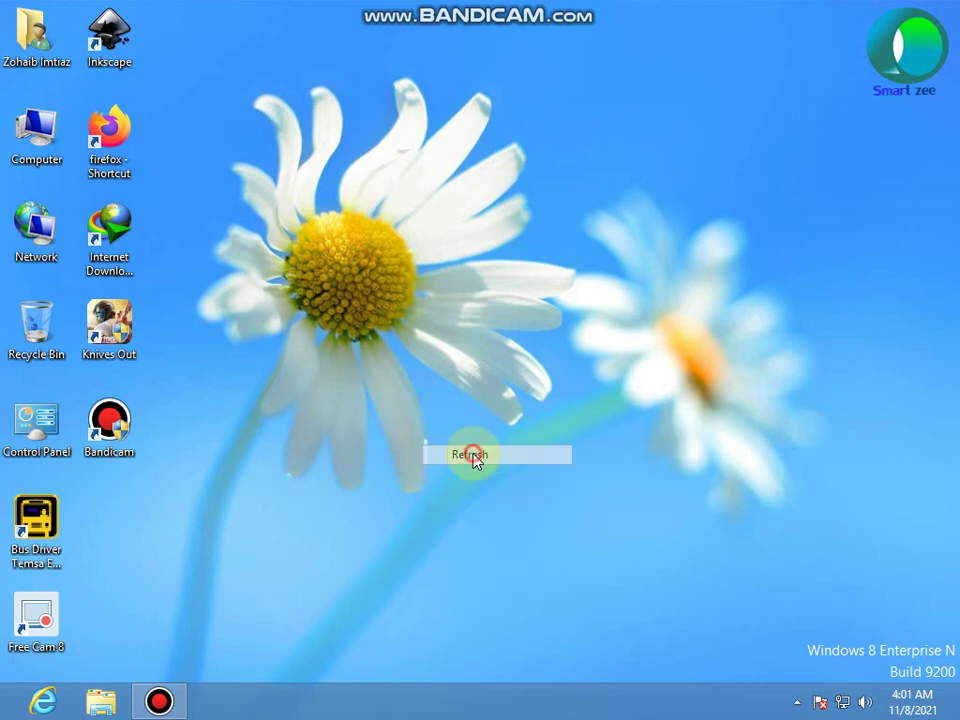
right_click(368, 336)
left_click(391, 384)
right_click(394, 345)
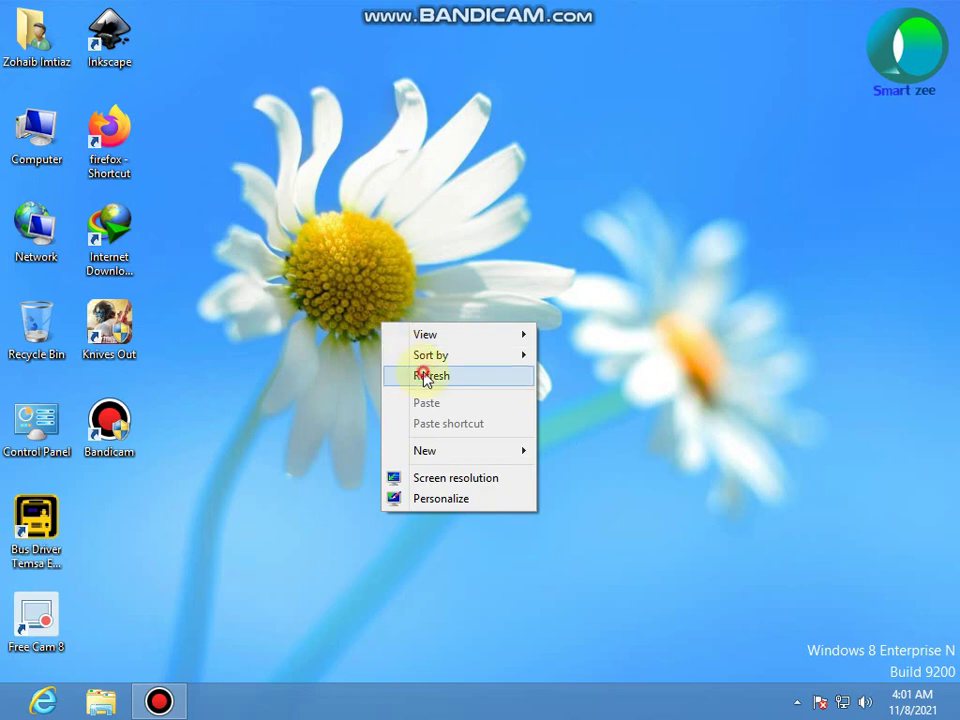
left_click(392, 375)
right_click(386, 257)
left_click(426, 315)
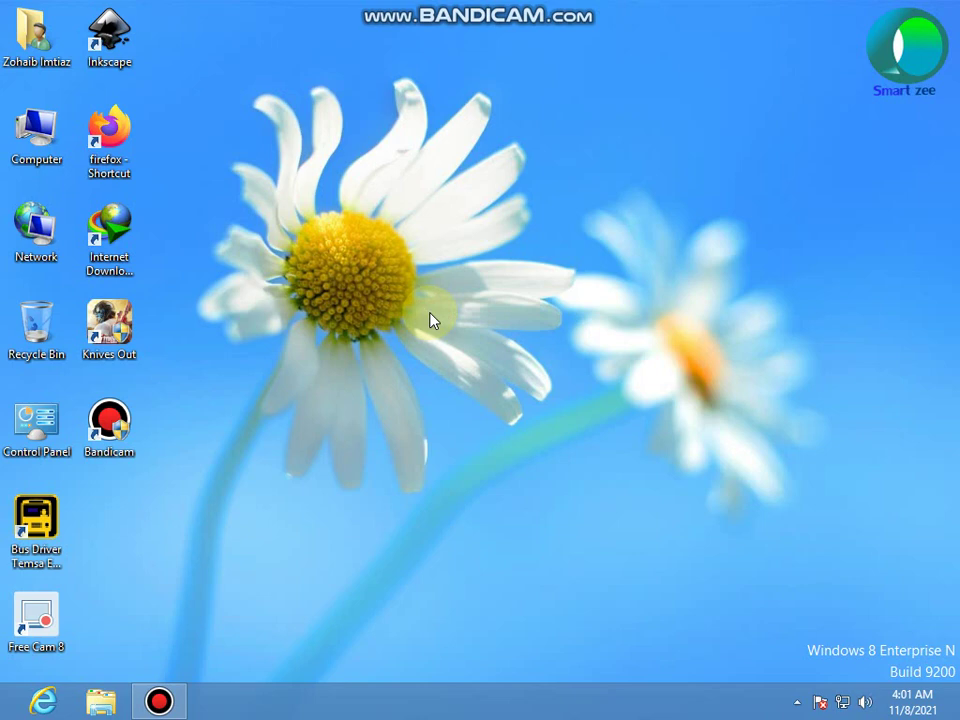
right_click(396, 261)
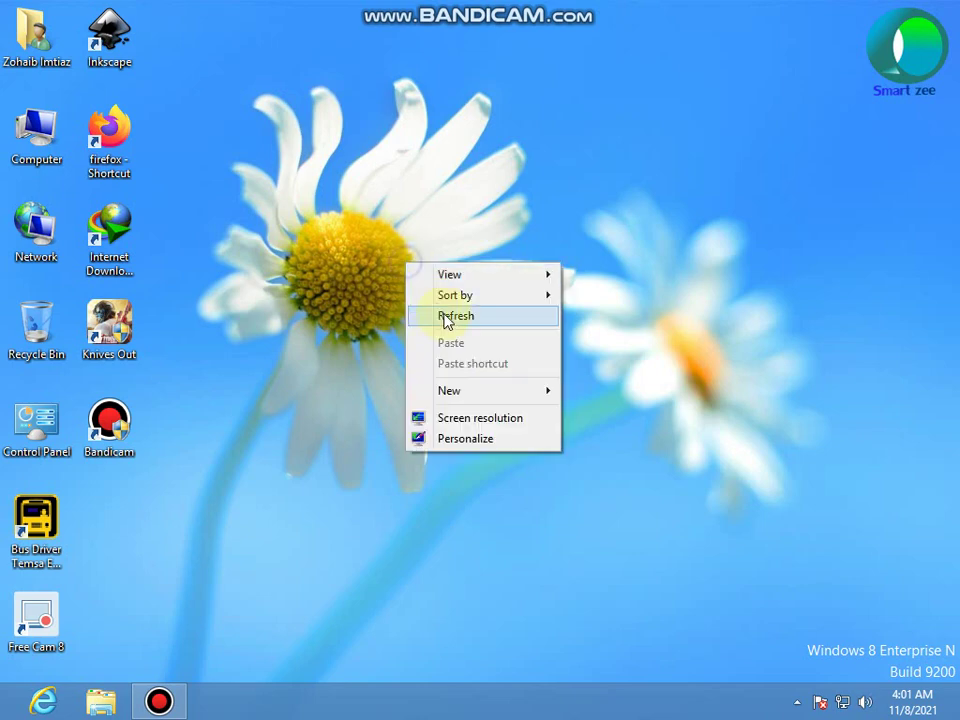
left_click(446, 319)
Examine the contents and general properties of Removable Disk (H:) from the Computer window.
double_click(22, 148)
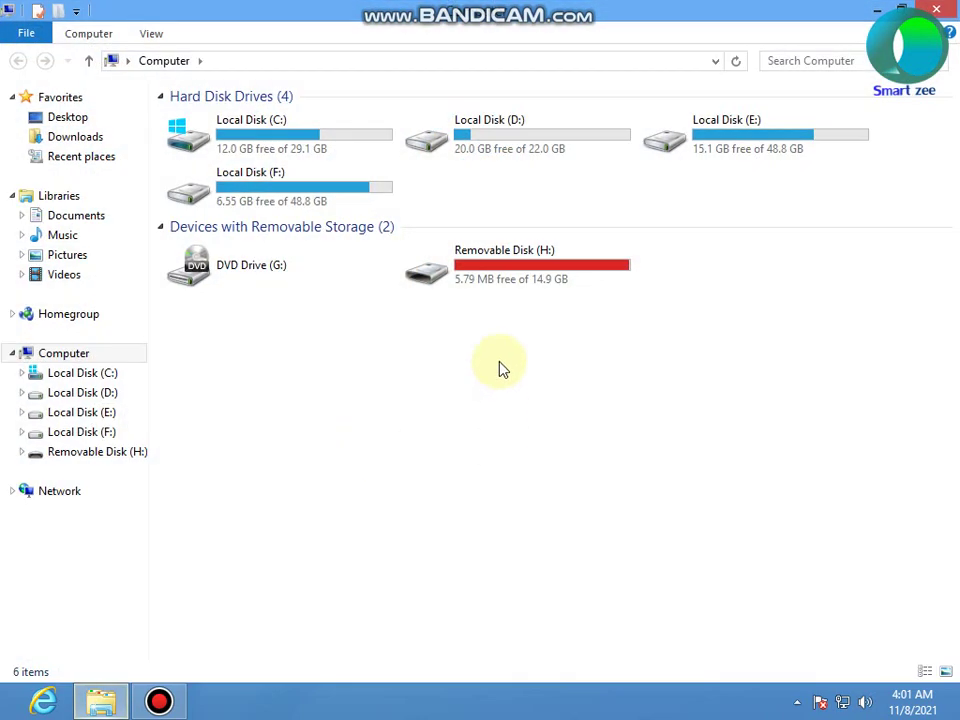
double_click(491, 285)
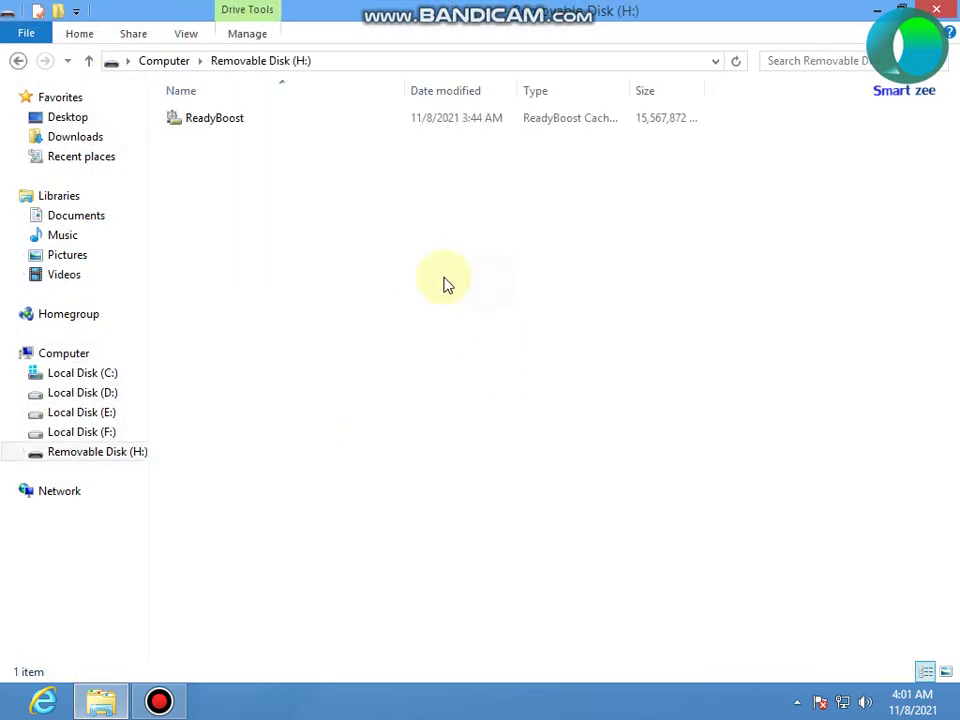
left_click(15, 61)
left_click(408, 460)
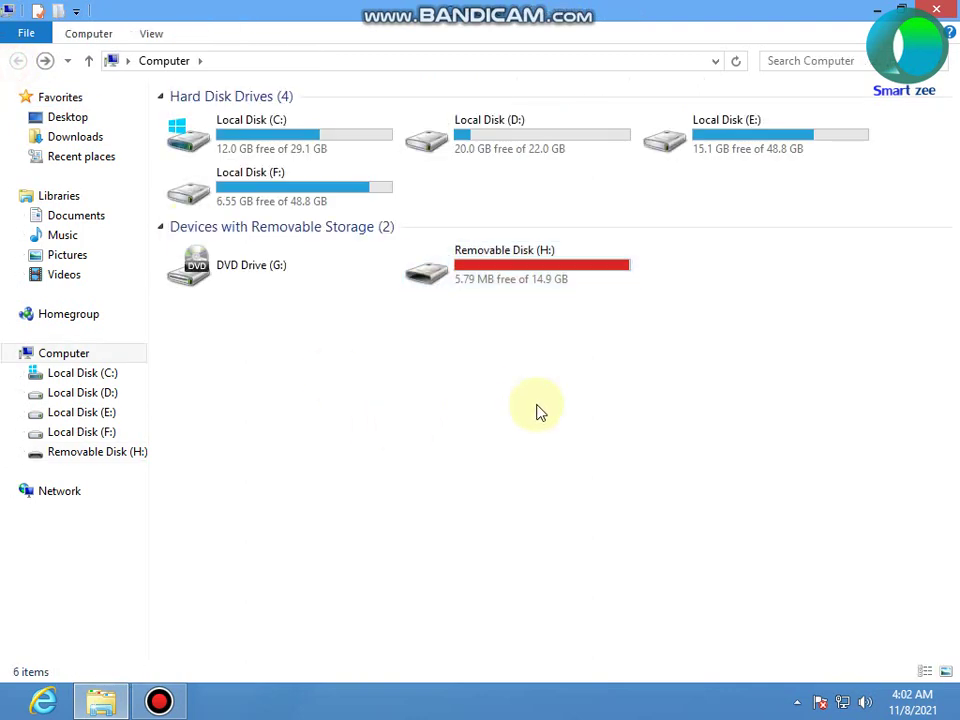
right_click(492, 258)
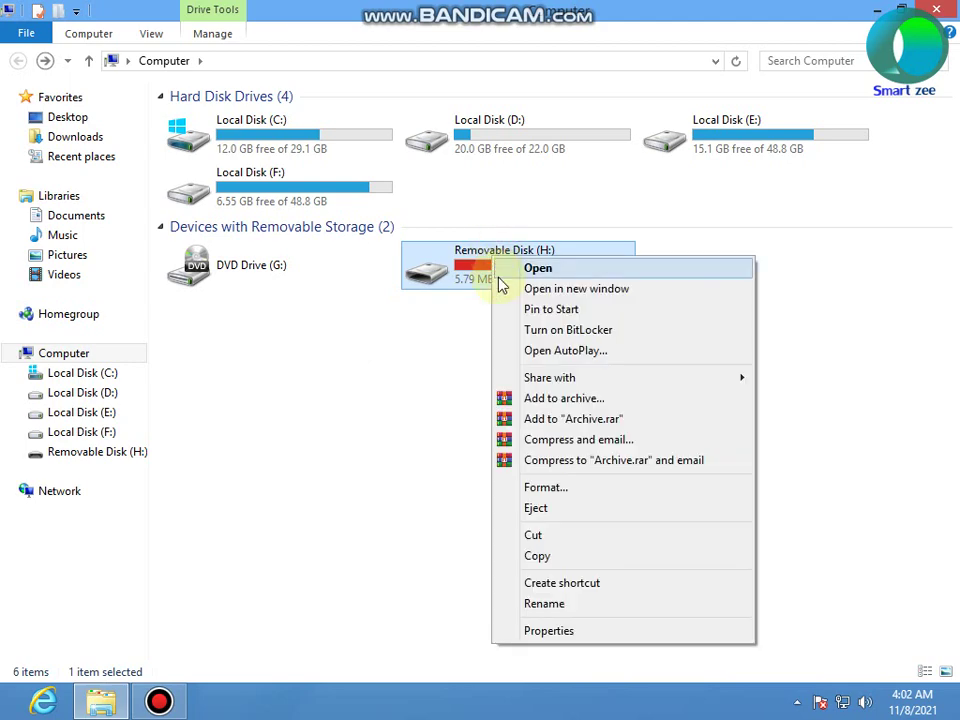
left_click(562, 632)
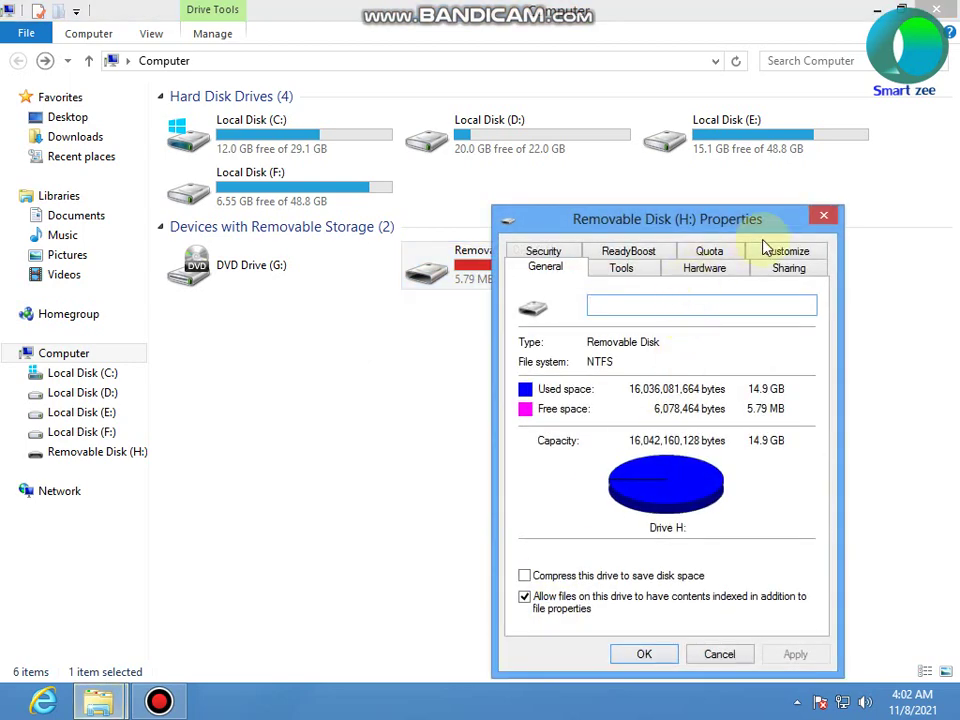
left_click(822, 215)
Try to quick-format Removable Disk (H:) as NTFS despite the drive being in use, and close the format dialog.
right_click(501, 257)
left_click(513, 488)
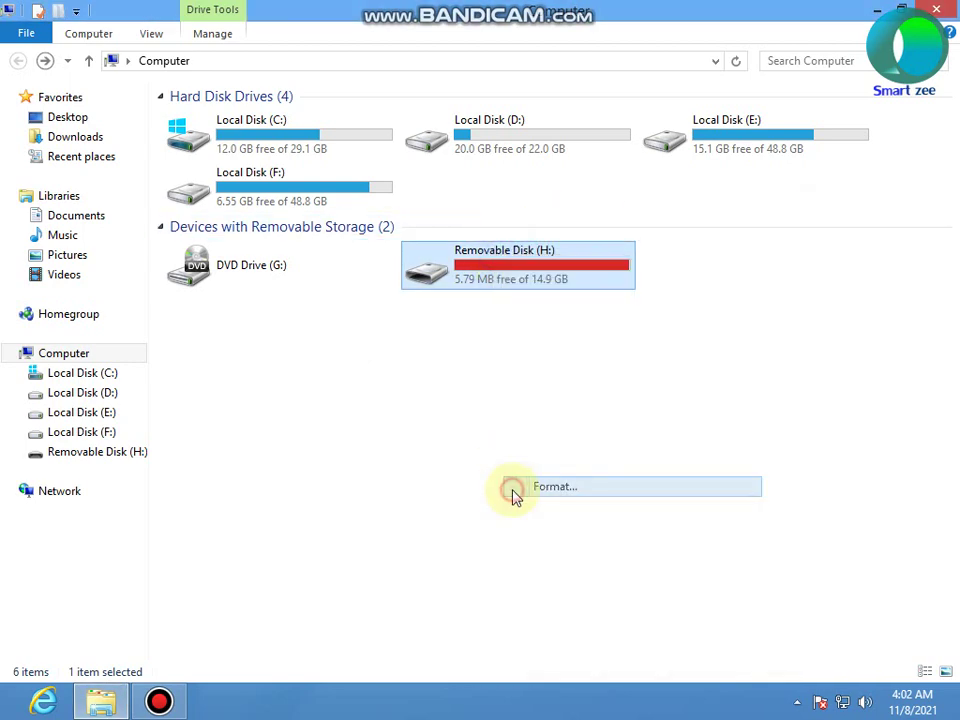
left_click(232, 580)
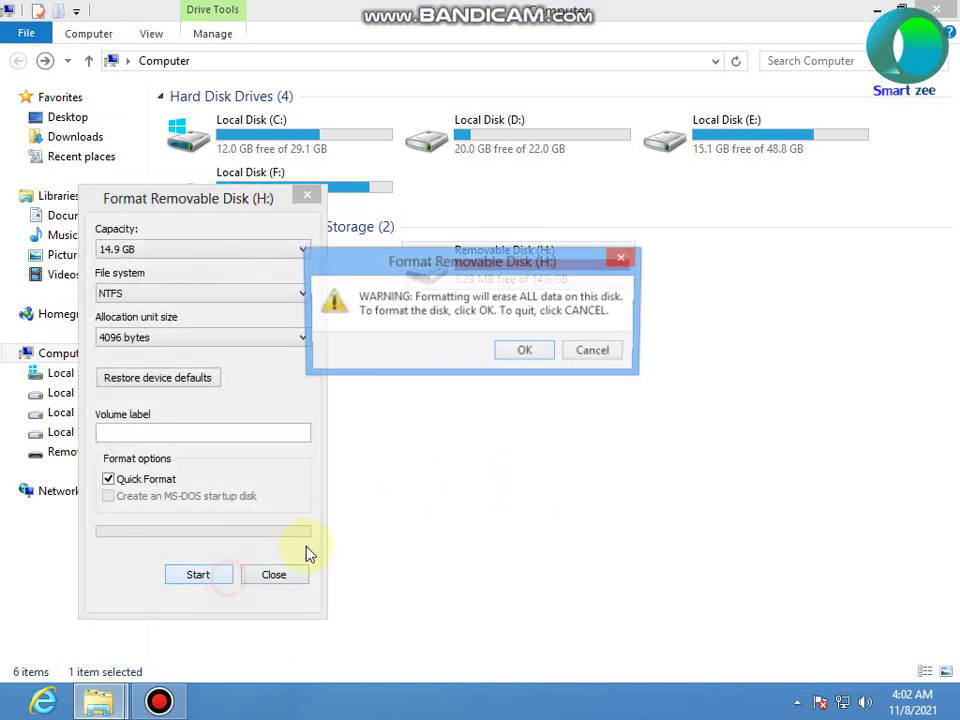
left_click(517, 354)
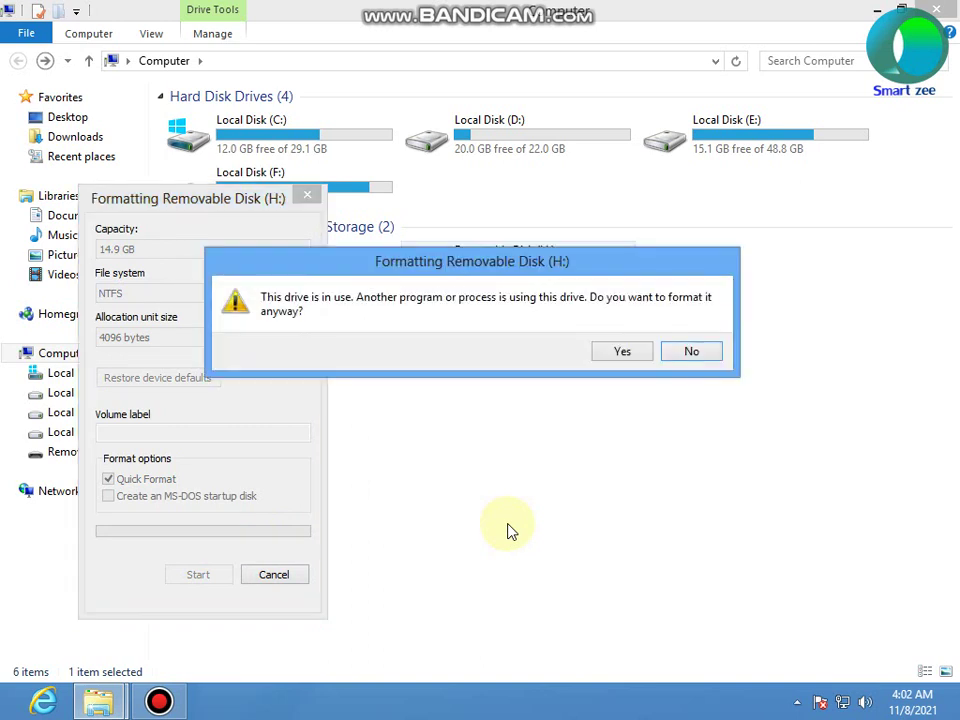
left_click(627, 359)
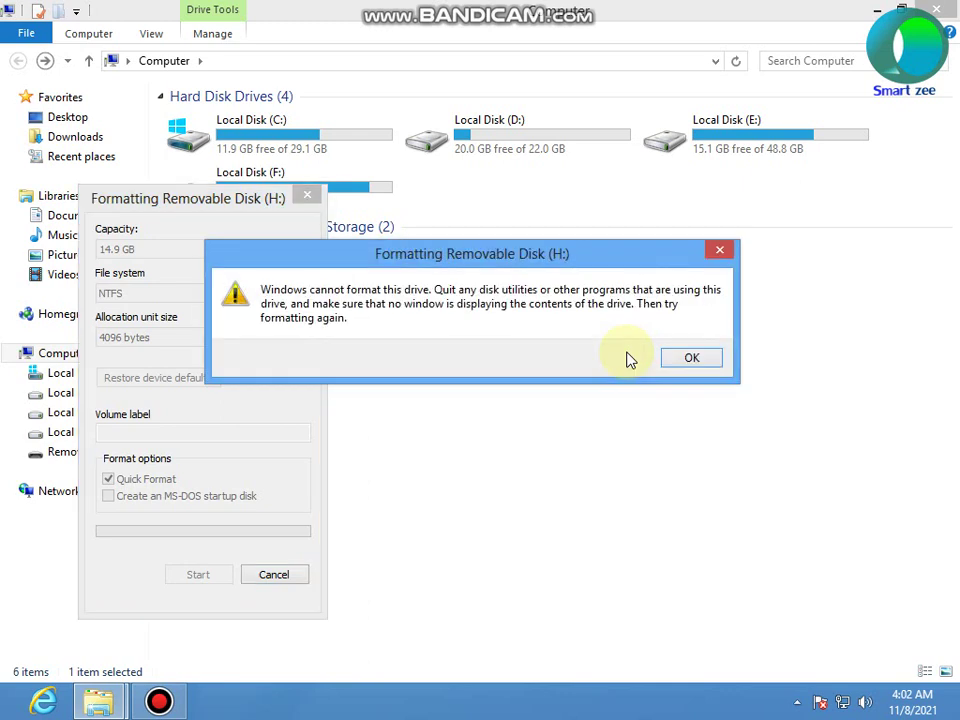
left_click(716, 370)
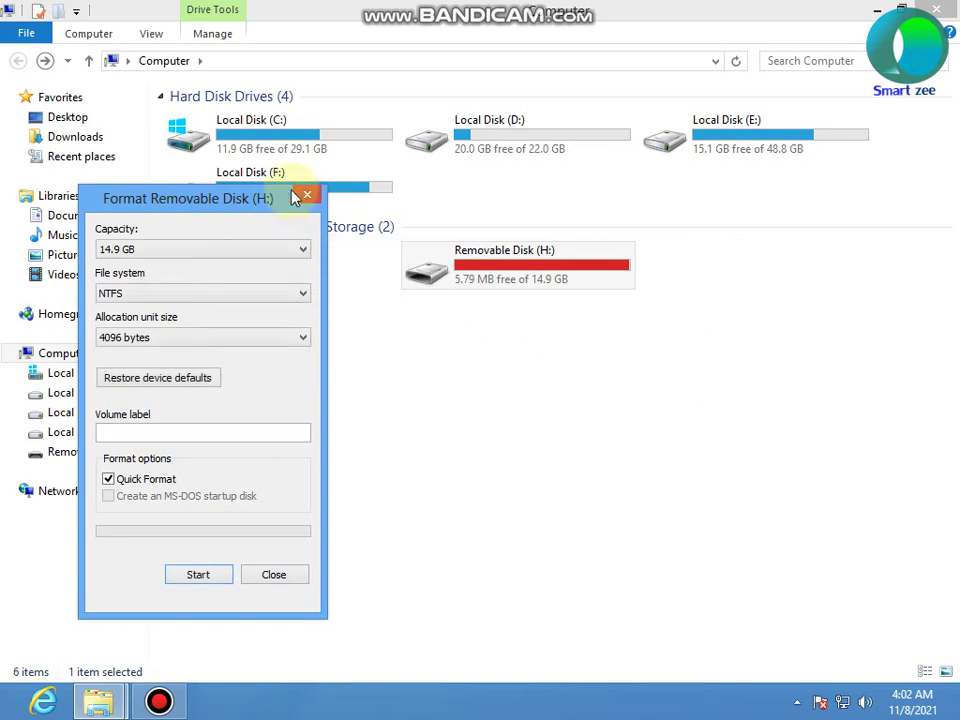
left_click(306, 195)
Set ReadyBoost on Removable Disk (H:) to "Do not use this device", apply it, and refresh the drive list.
right_click(467, 262)
left_click(531, 614)
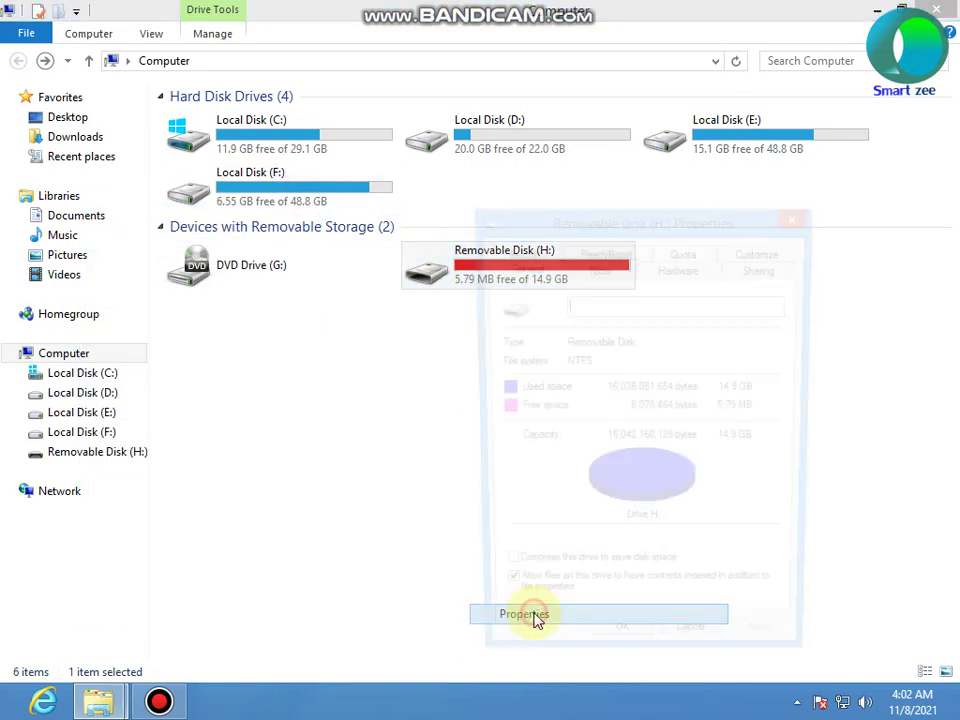
left_click(604, 252)
left_click(527, 348)
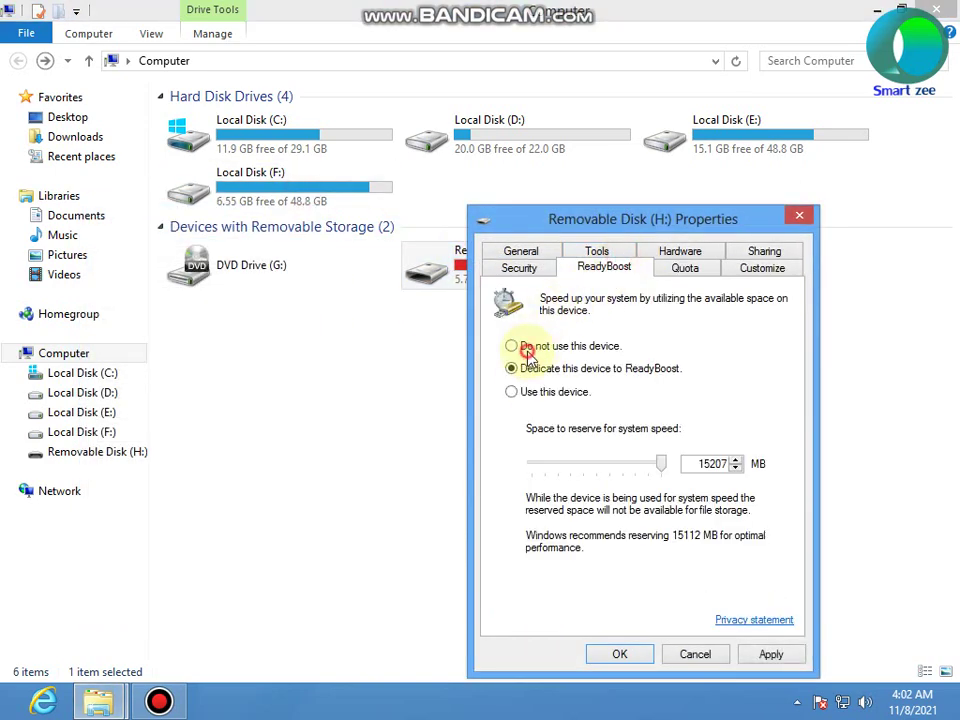
left_click(769, 658)
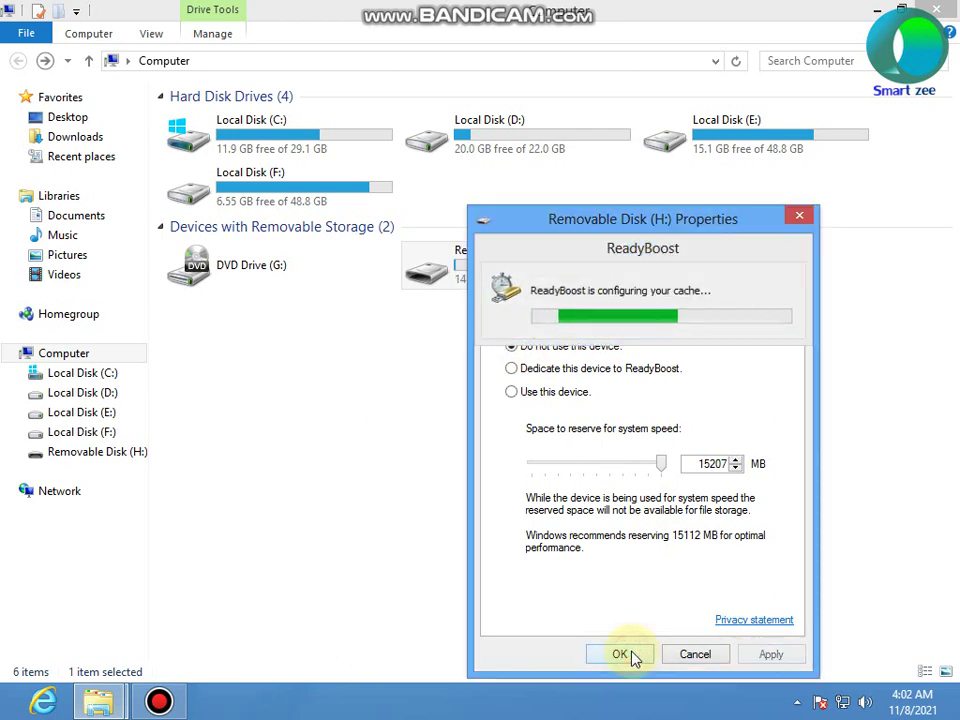
left_click(630, 655)
right_click(476, 354)
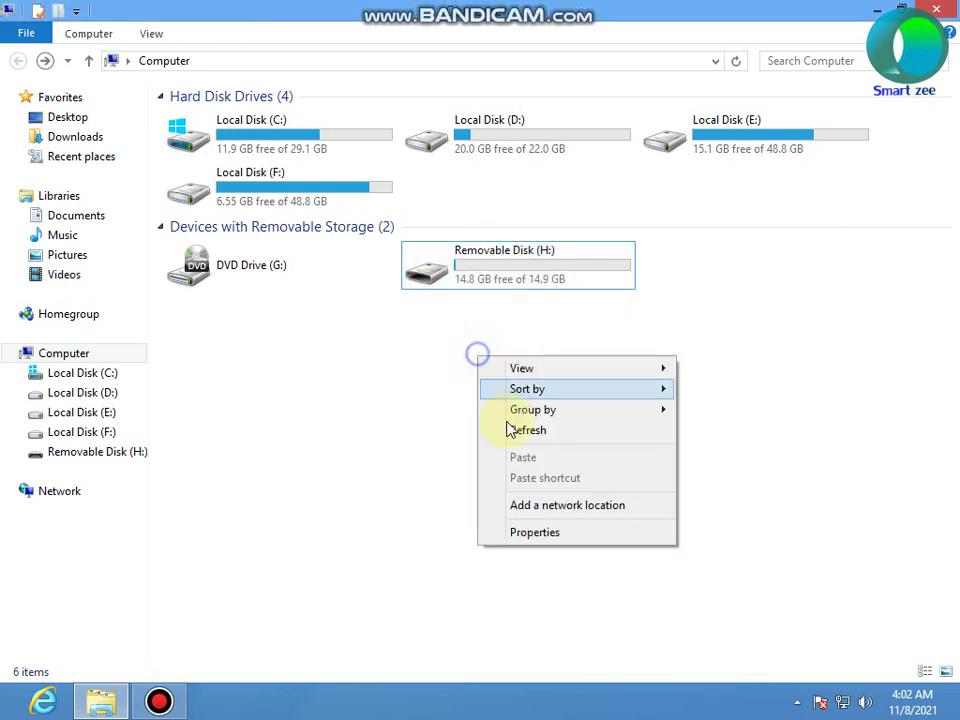
left_click(505, 428)
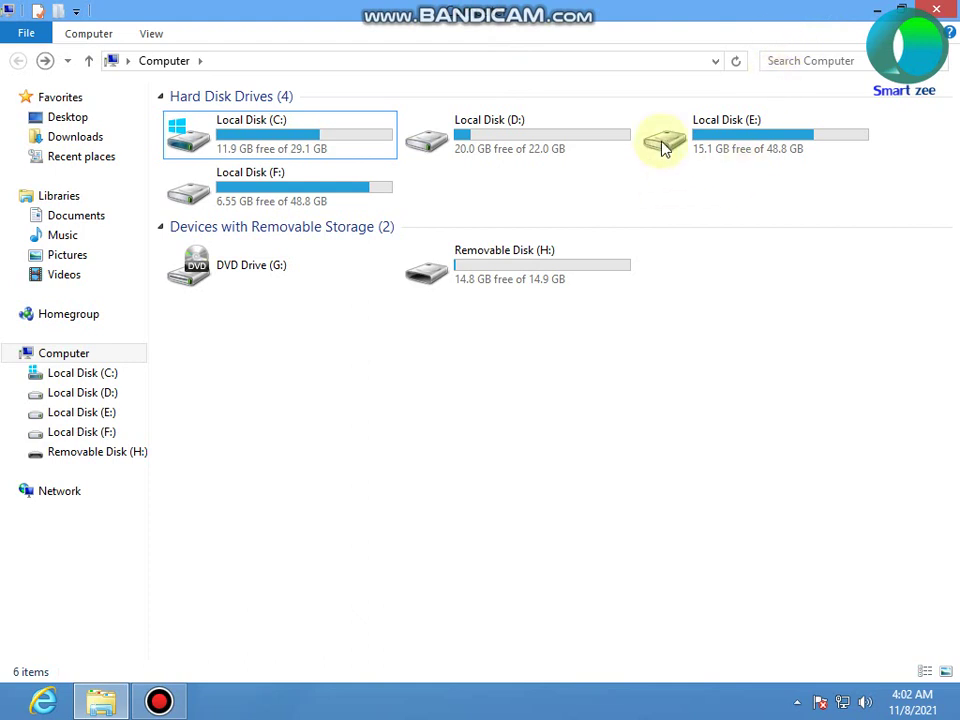
Open the ReadyBoost settings in the properties of Removable Disk (H:) and move the dialog nearer the screen's centre.
right_click(490, 262)
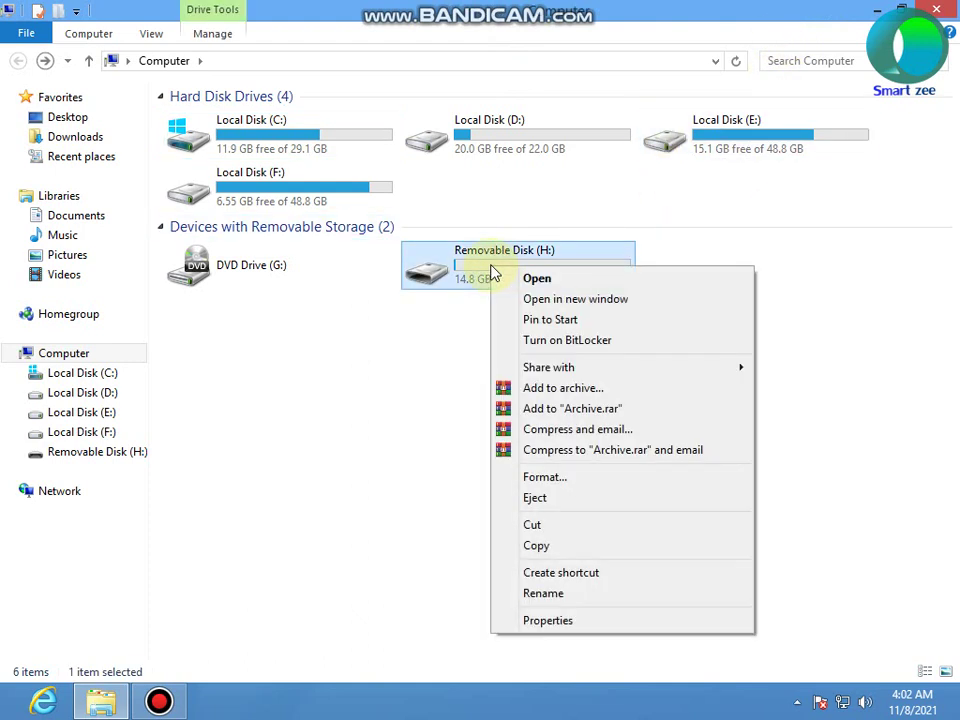
left_click(462, 272)
left_click(461, 356)
left_click(484, 282)
right_click(484, 274)
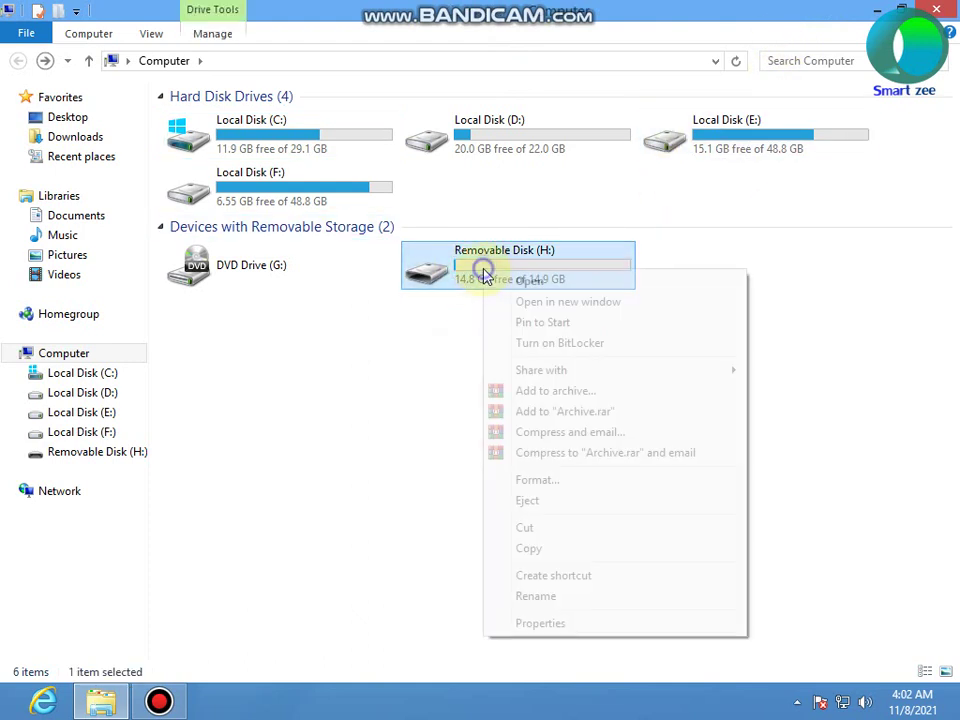
left_click(533, 626)
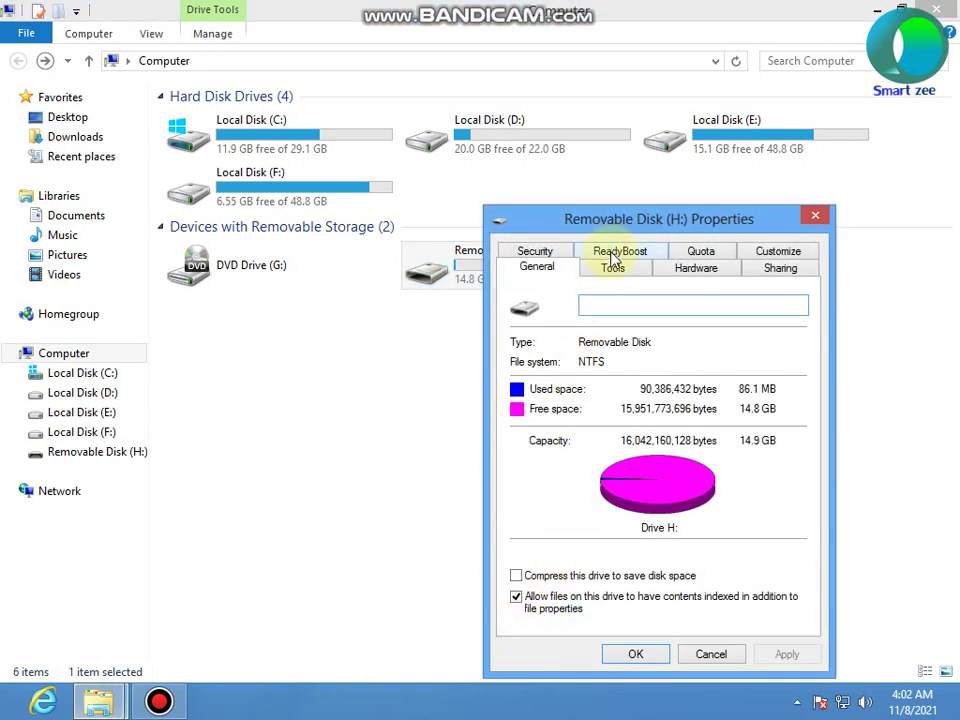
left_click(680, 209)
left_click_drag(620, 205, 433, 143)
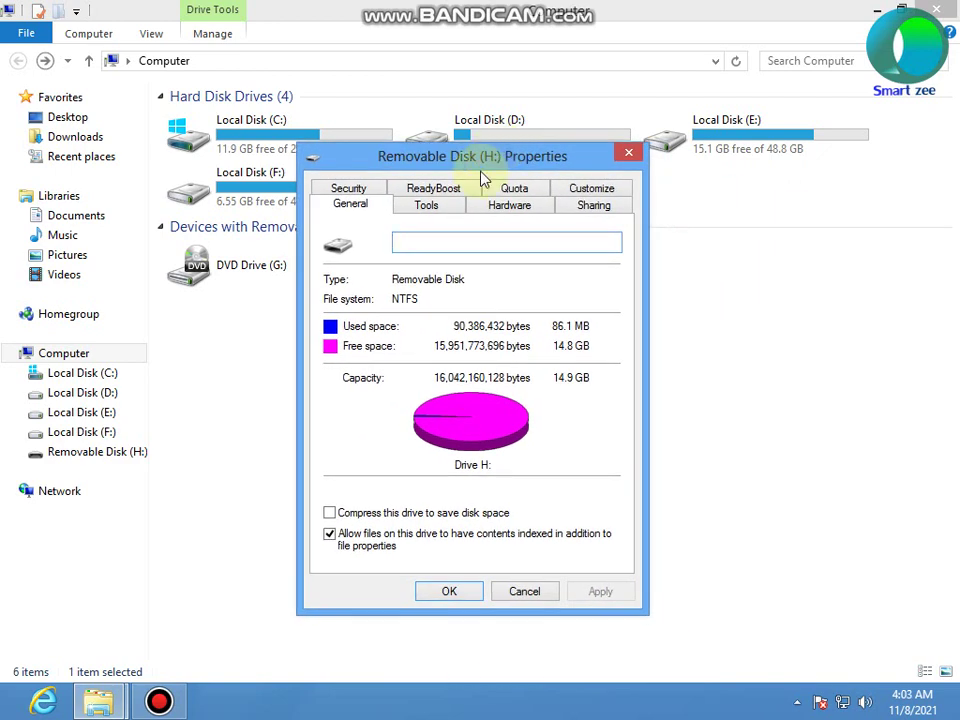
left_click(420, 189)
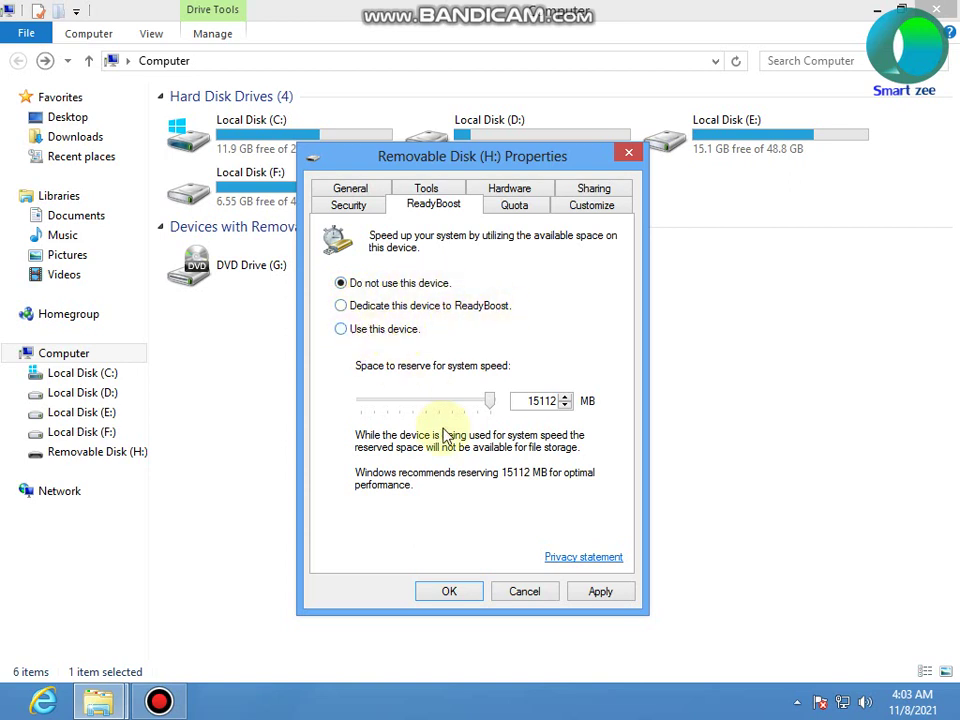
Switch ReadyBoost to "Use this device" and reduce the space reserved for system speed to 9899 MB.
left_click(350, 306)
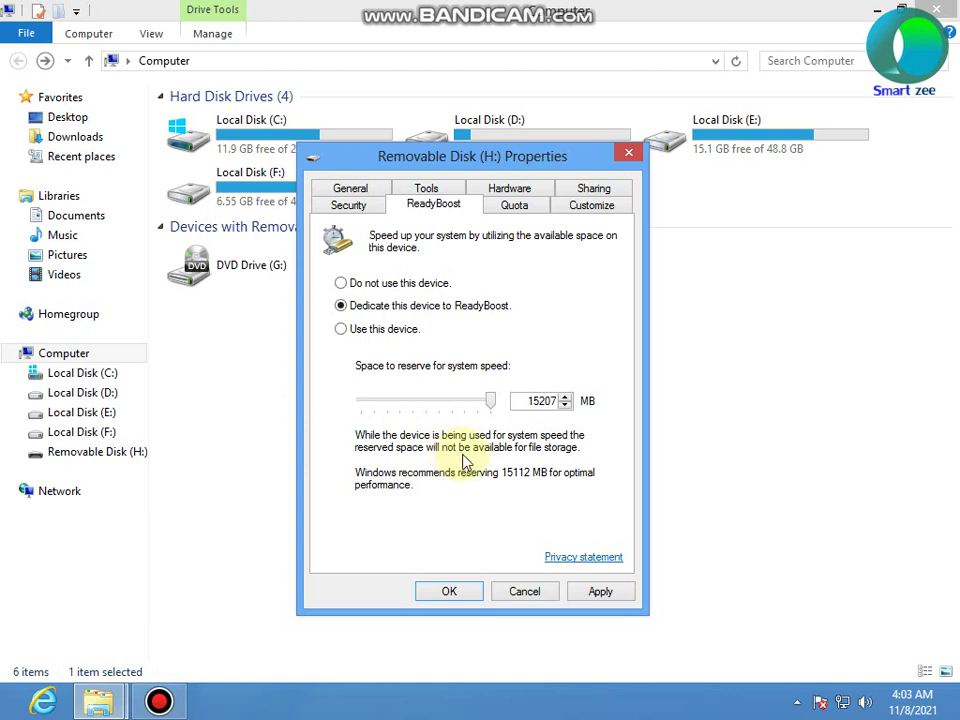
left_click(375, 329)
left_click(490, 400)
left_click_drag(490, 401, 446, 402)
left_click(565, 397)
left_click(565, 397)
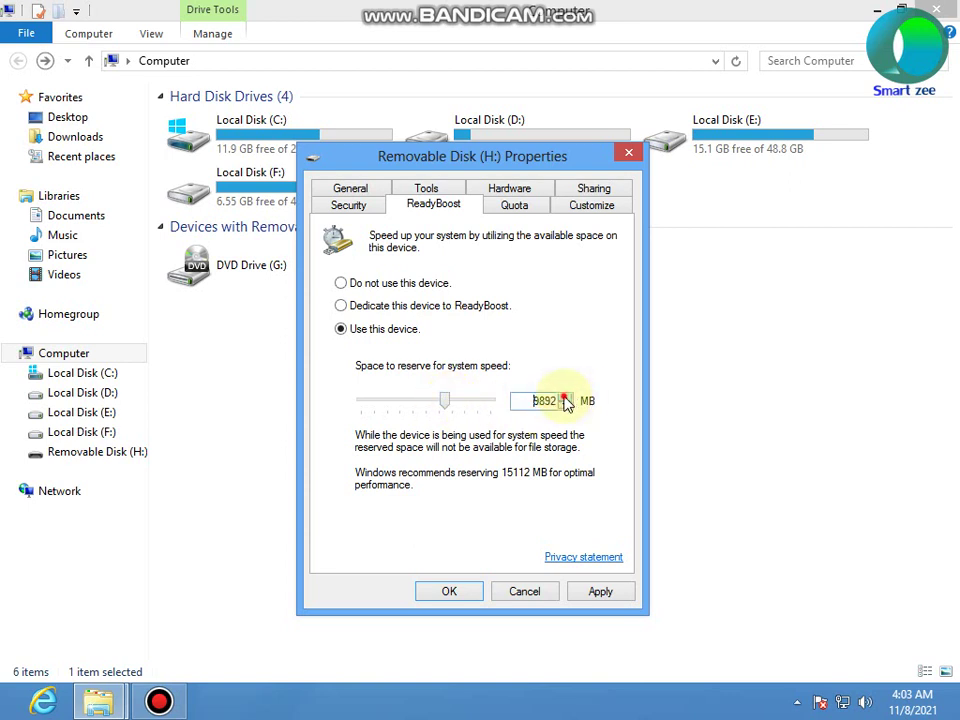
left_click(565, 397)
left_click(565, 397)
left_click(565, 397)
Set the ReadyBoost space reserved for system speed to 1000 MB.
double_click(536, 399)
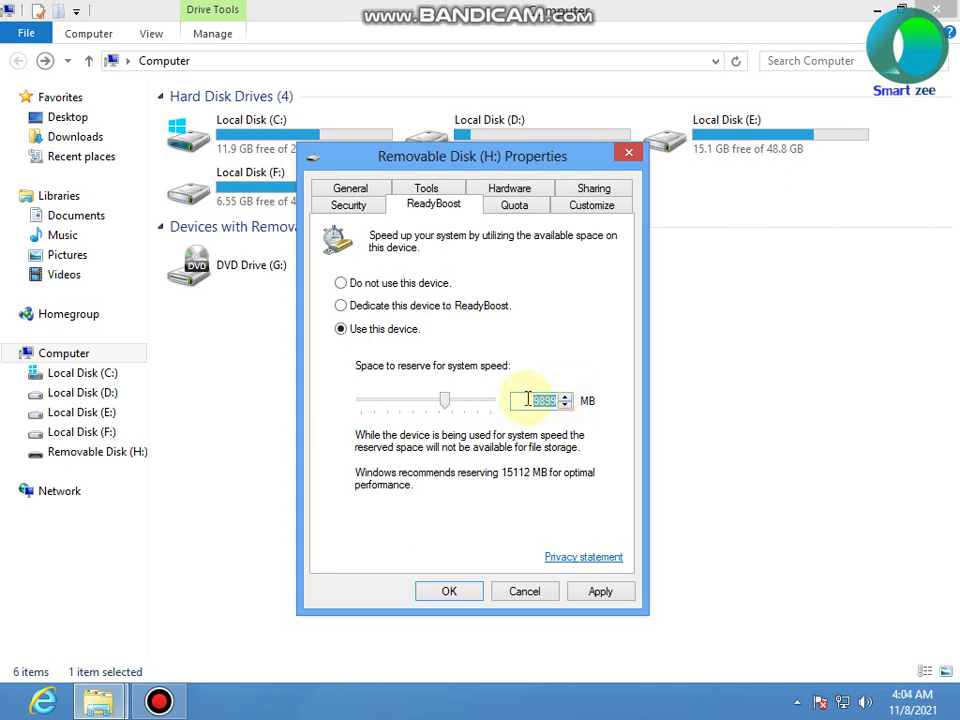
type("1000")
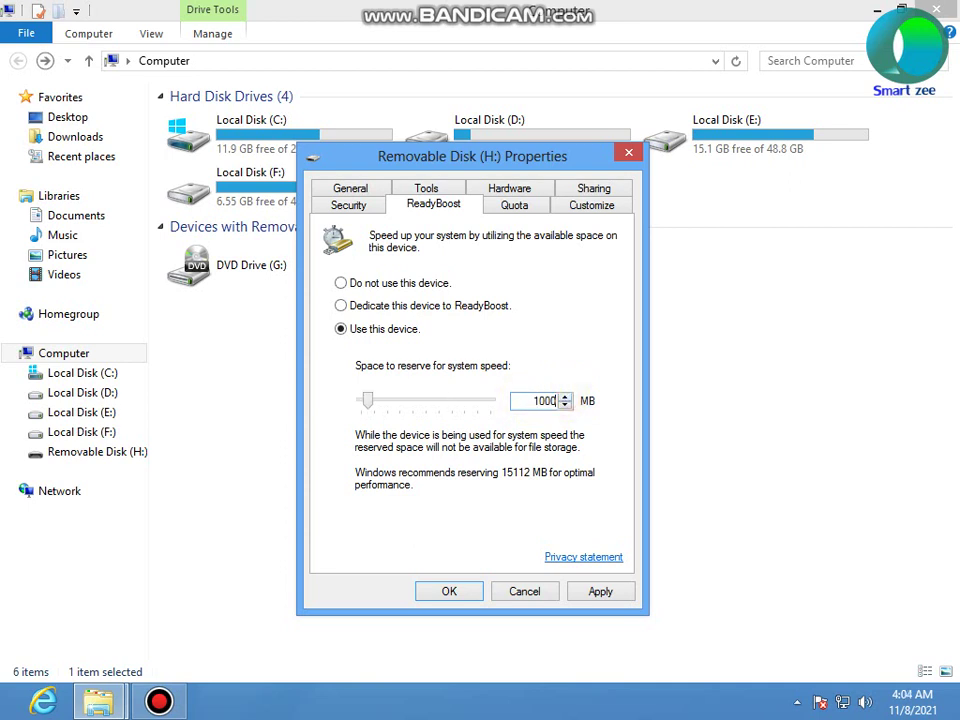
left_click(529, 399)
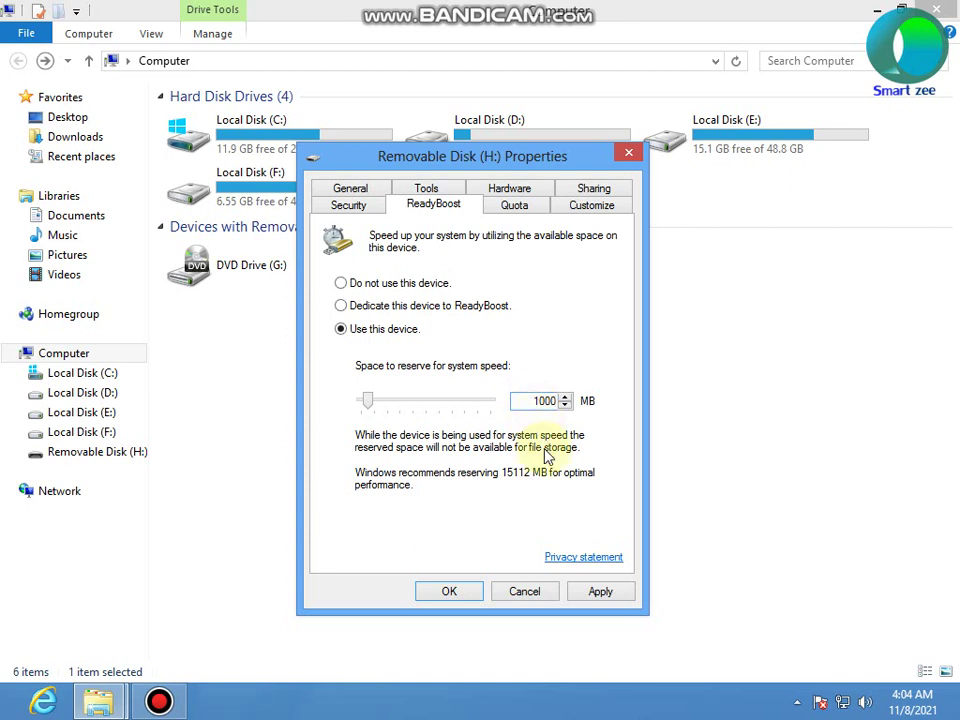
Raise the ReadyBoost reserved space to 10000 MB, apply it, close the properties, and refresh the drive list.
type("0")
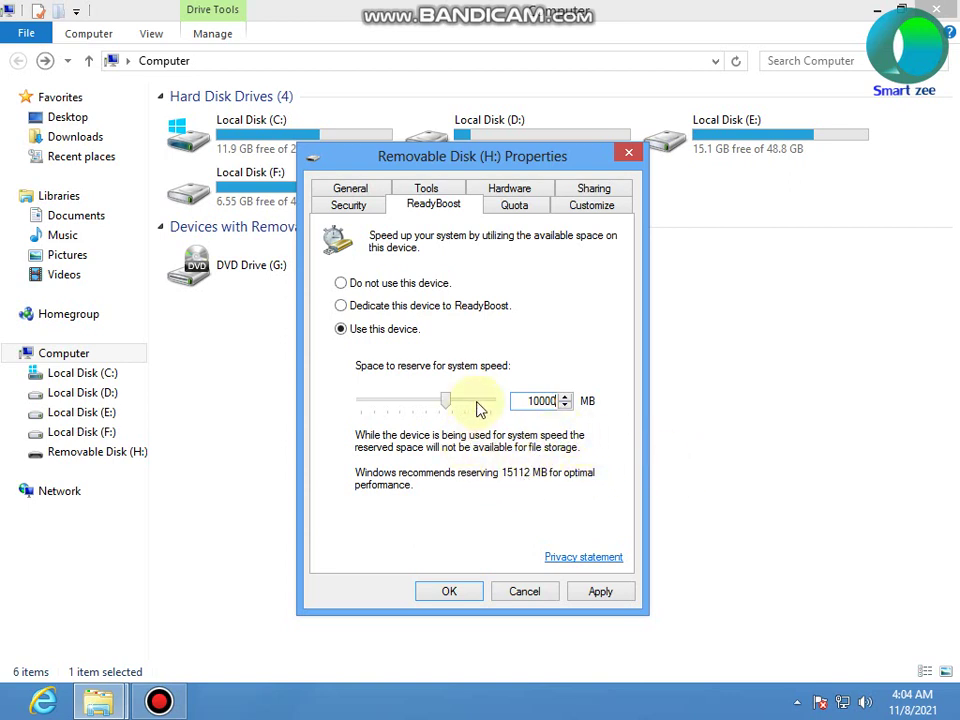
left_click(603, 595)
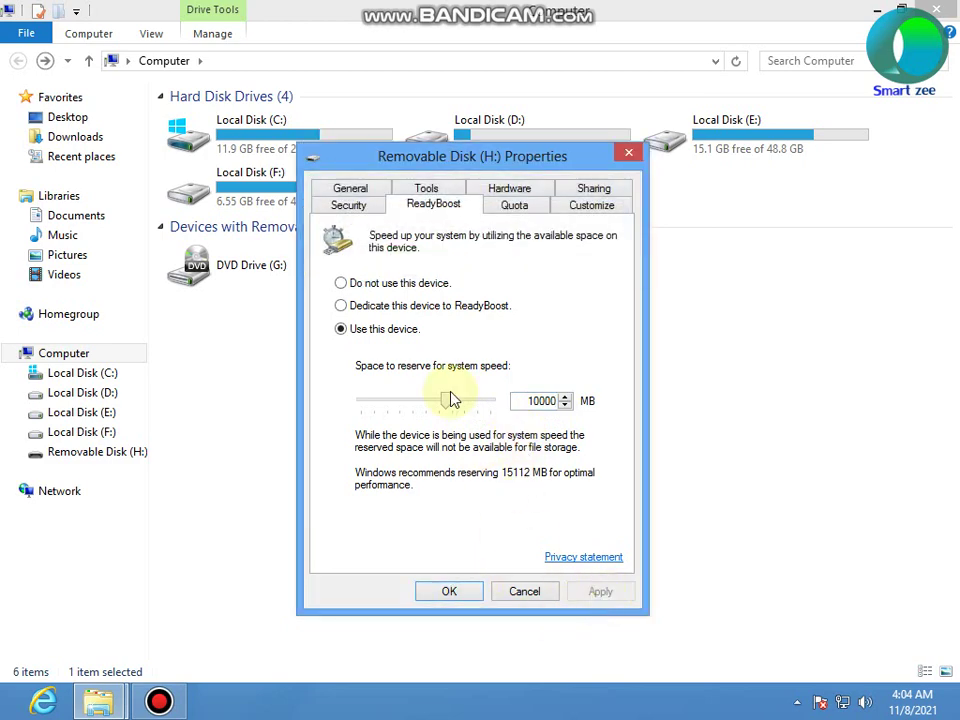
left_click(449, 593)
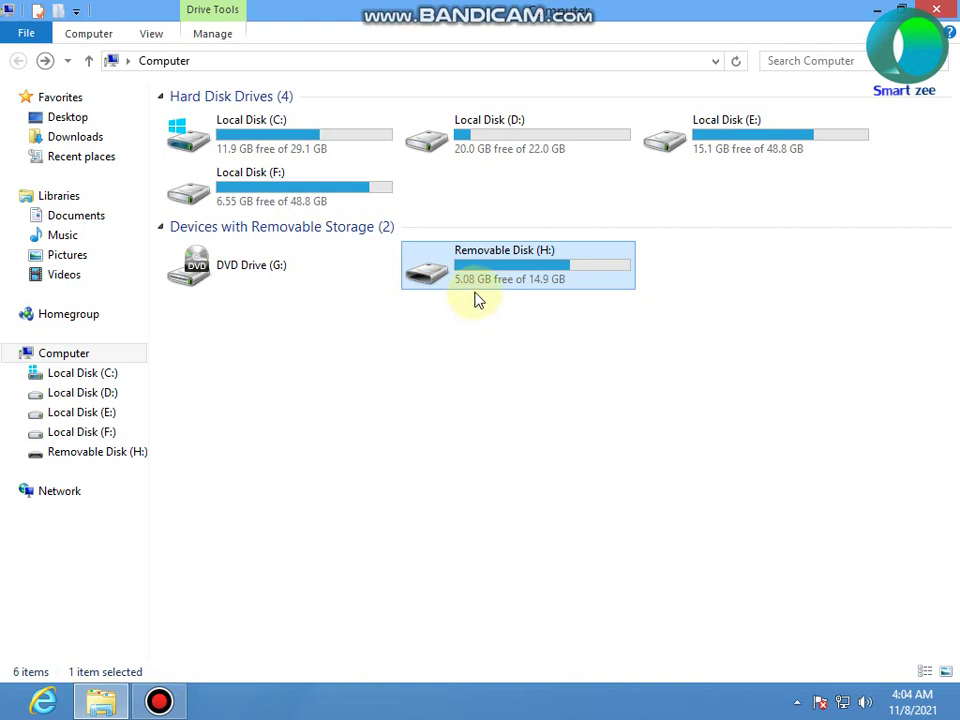
right_click(496, 386)
left_click(510, 456)
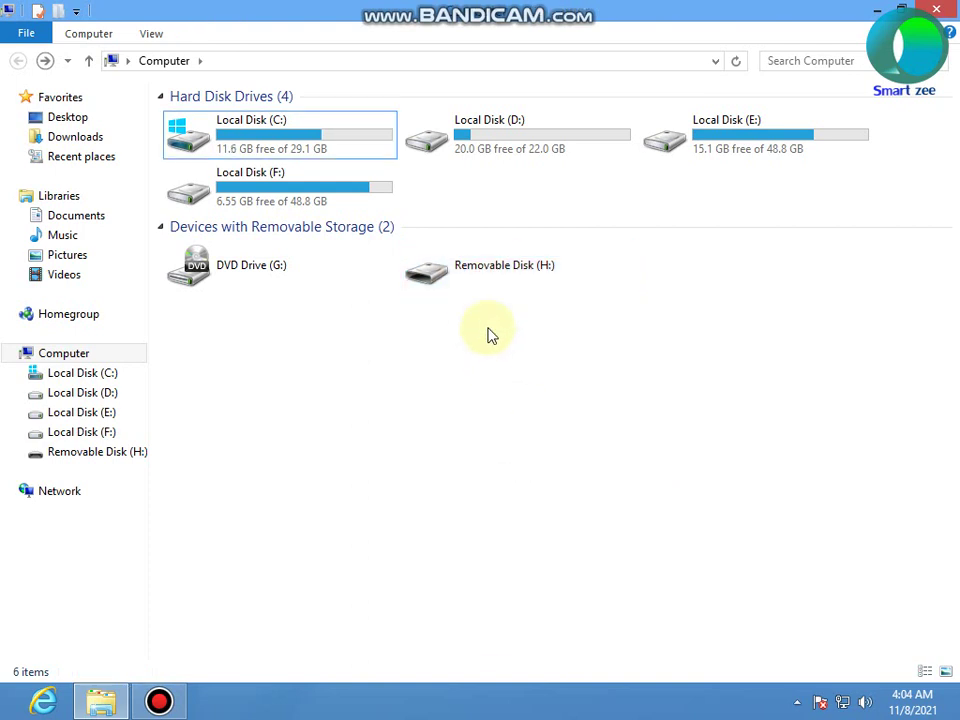
Reopen the ReadyBoost settings of Removable Disk (H:), reduce the reserved space to 2835 MB under "Use this device", and apply it.
right_click(491, 278)
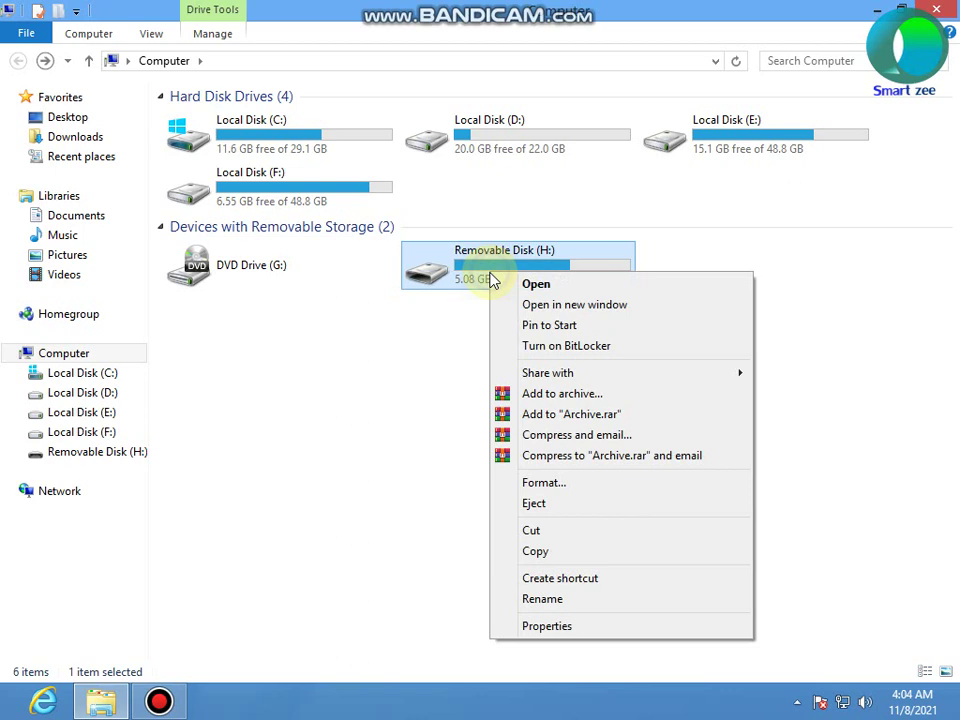
left_click(570, 625)
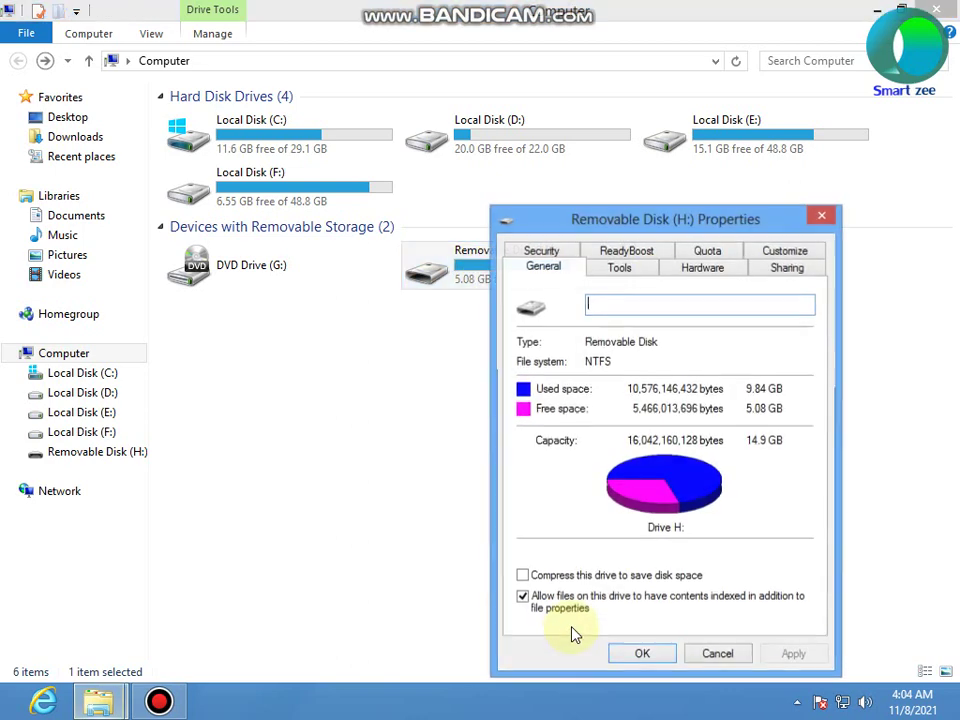
left_click(640, 253)
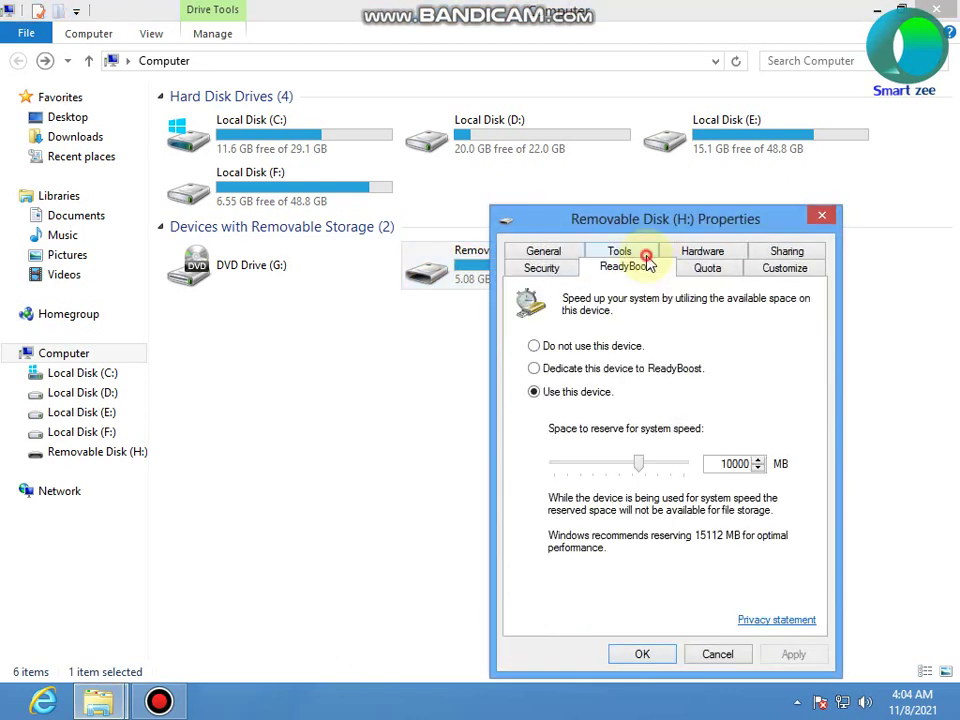
left_click(550, 372)
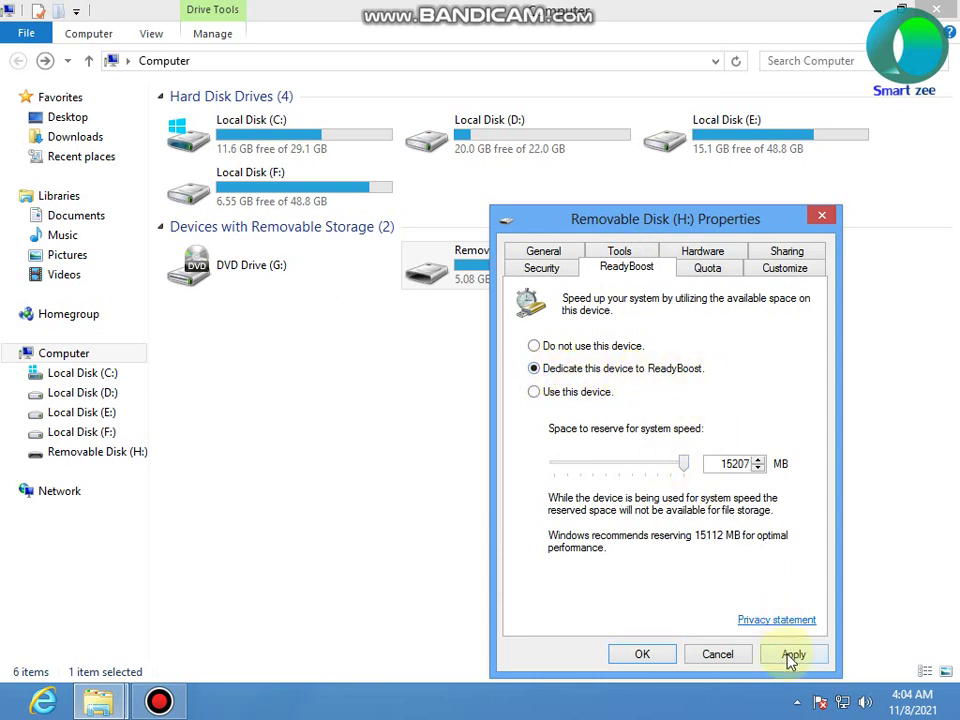
left_click_drag(681, 463, 576, 474)
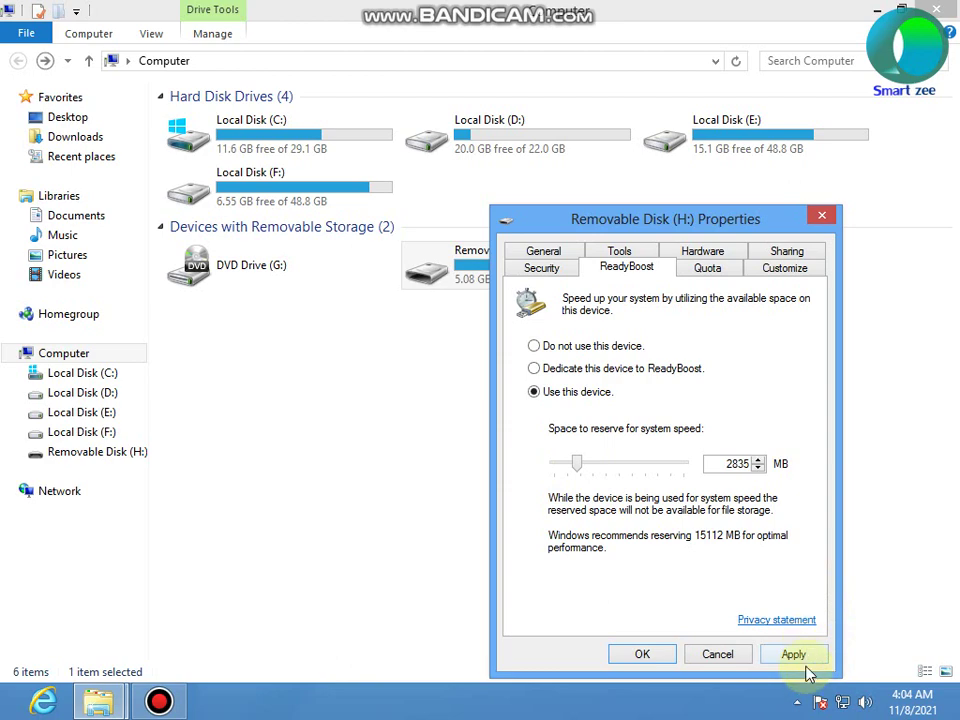
left_click(804, 662)
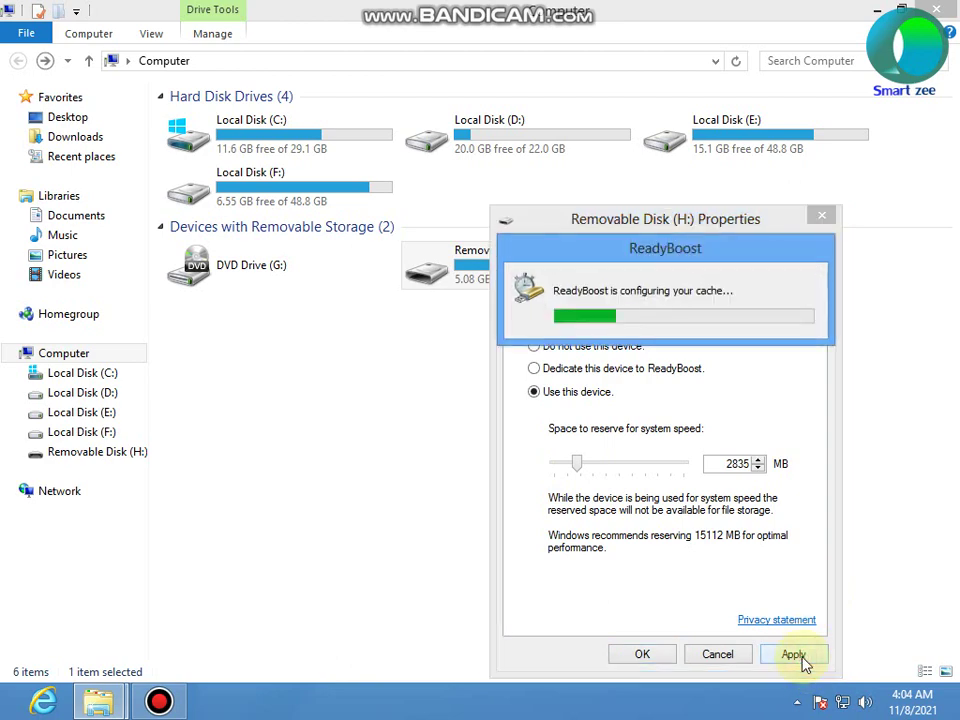
Close the drive properties, view the contents of Removable Disk (H:), and return to the Computer view.
left_click(656, 662)
left_click(579, 514)
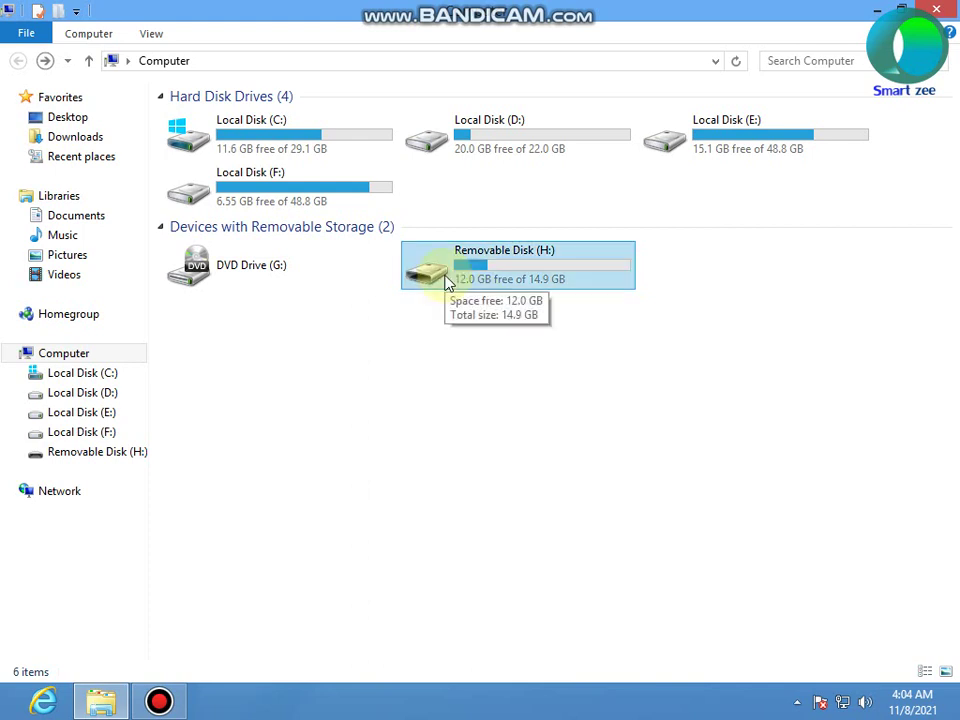
double_click(574, 266)
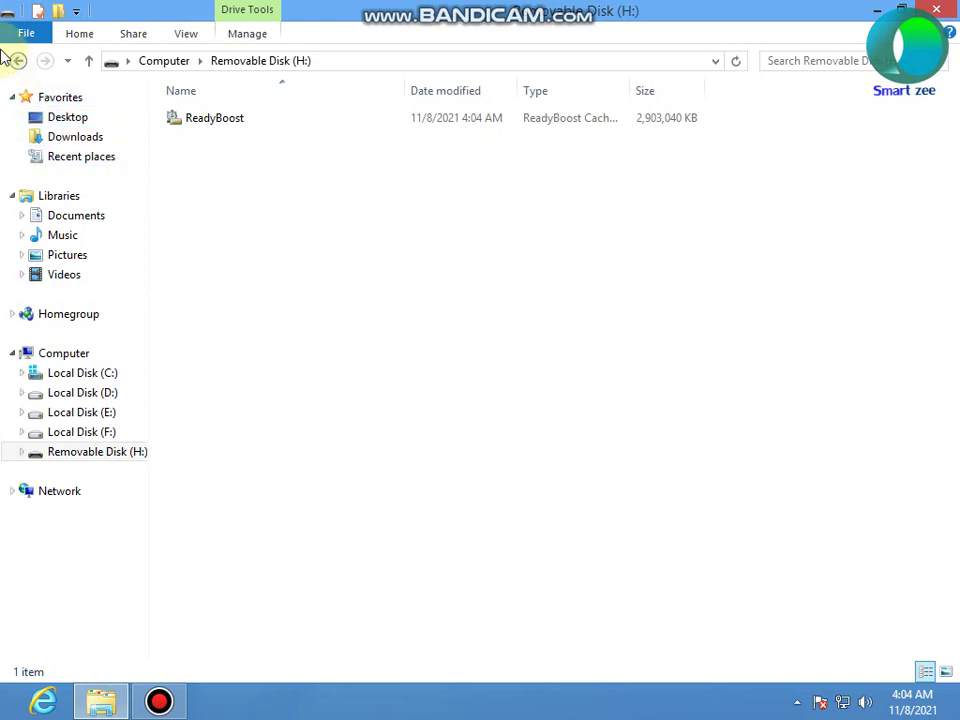
left_click(17, 60)
Set Removable Disk (H:) to "Dedicate this device to ReadyBoost" in its properties, apply it, and close the dialog.
right_click(508, 264)
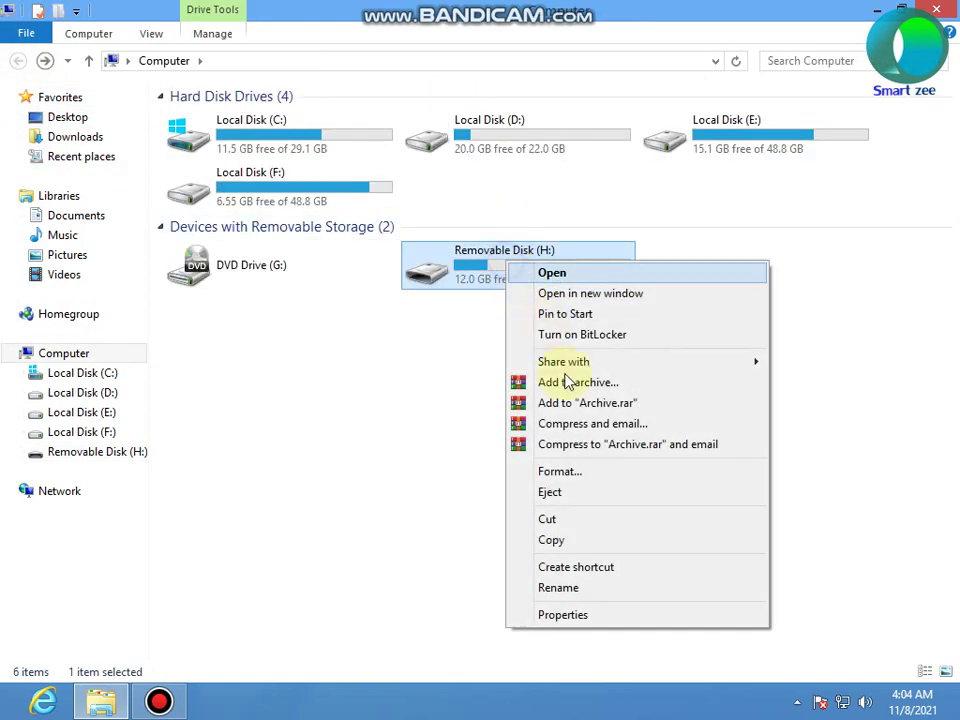
left_click(601, 612)
left_click(632, 254)
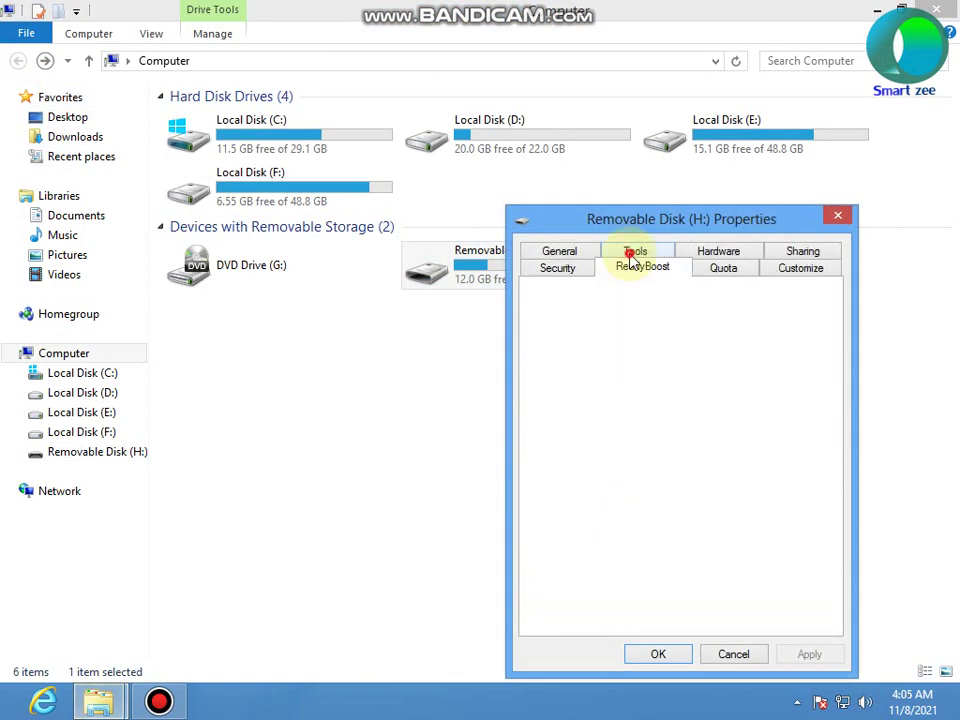
left_click(585, 369)
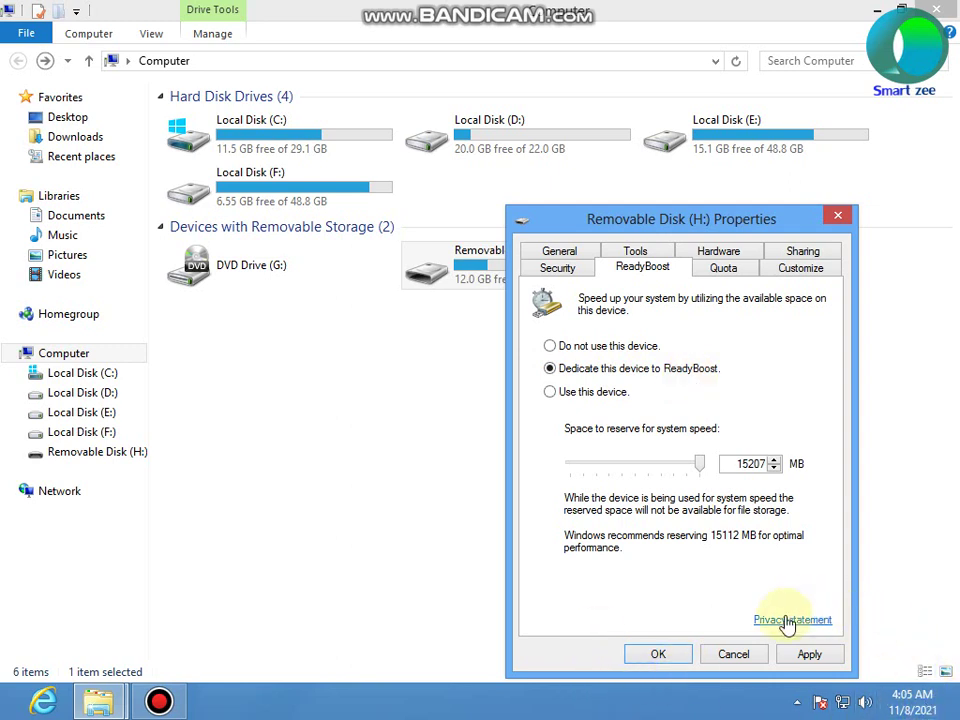
left_click(812, 652)
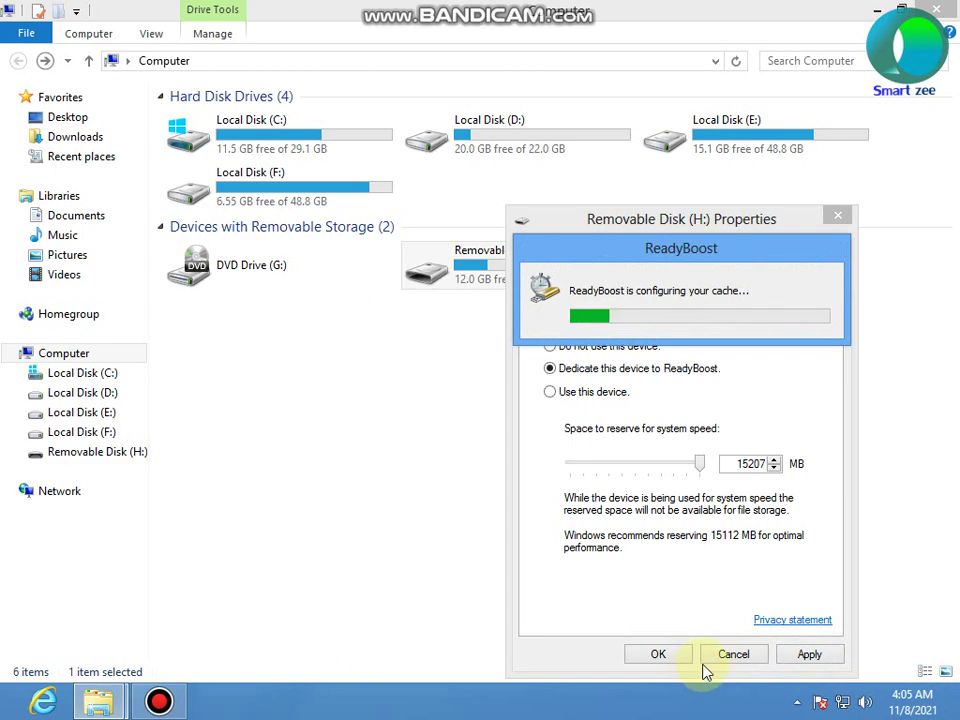
left_click(662, 655)
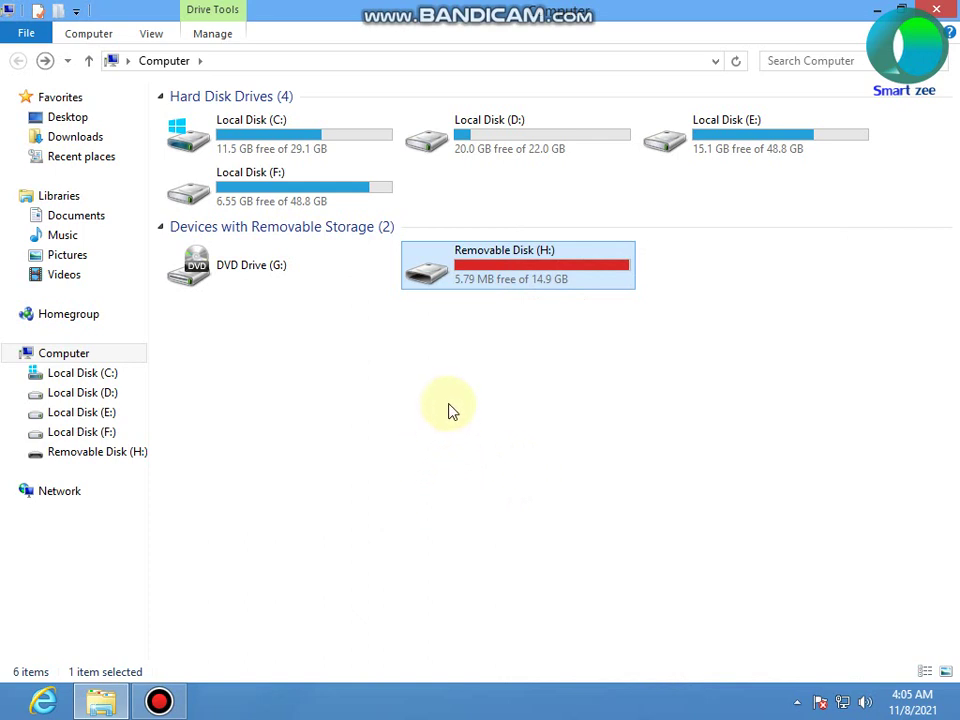
Refresh the drive list several times to check the free space on Removable Disk (H:).
right_click(399, 399)
left_click(424, 469)
right_click(369, 378)
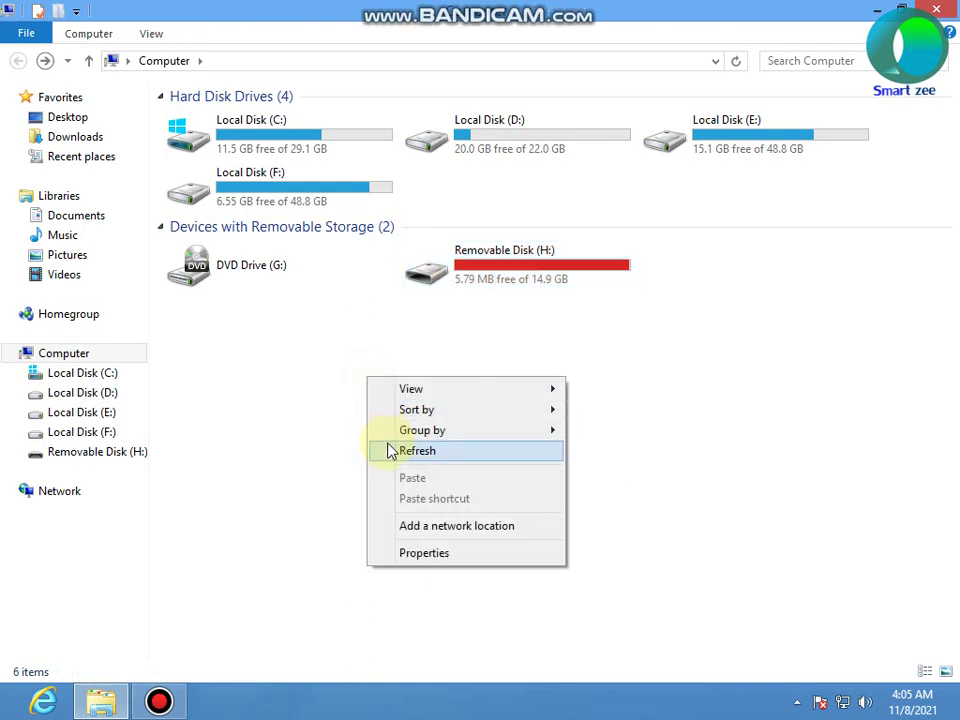
left_click(390, 450)
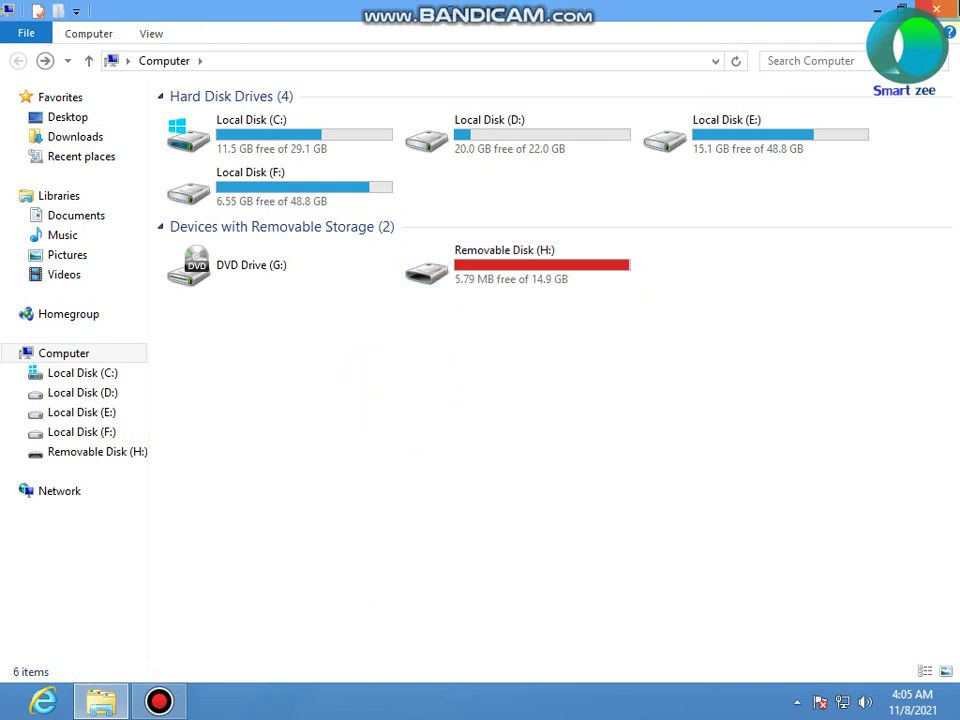
mouse_move(957, 8)
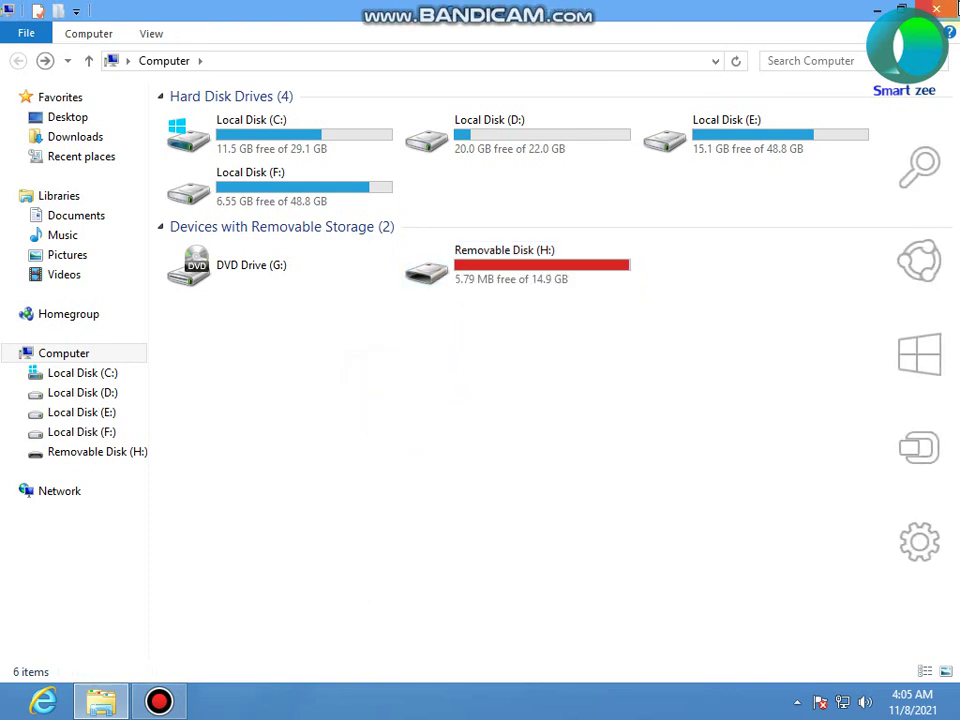
right_click(435, 394)
left_click(468, 467)
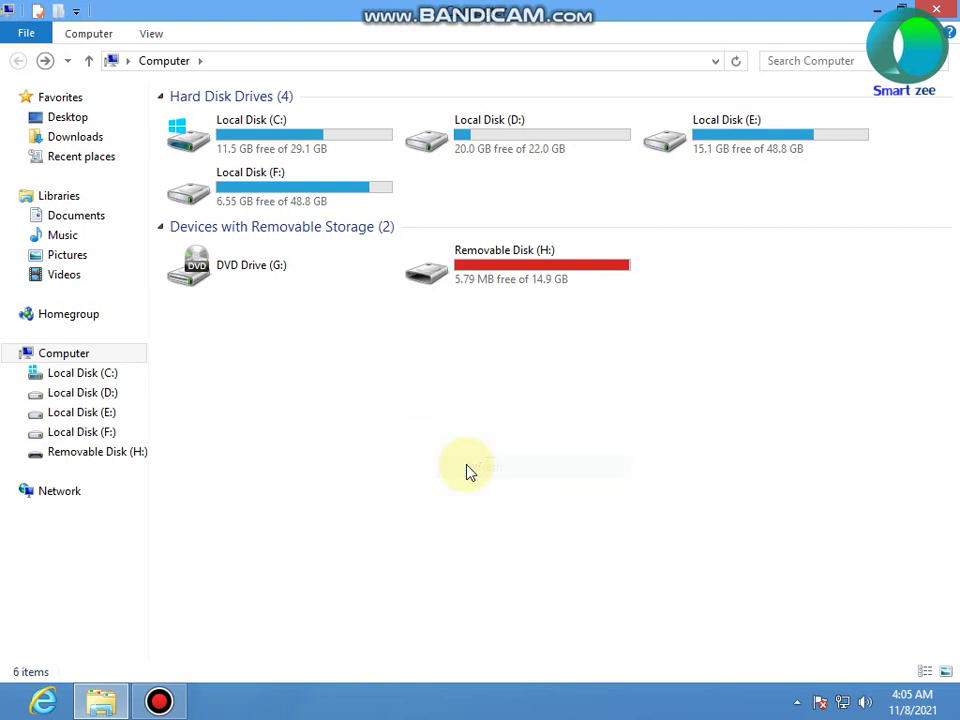